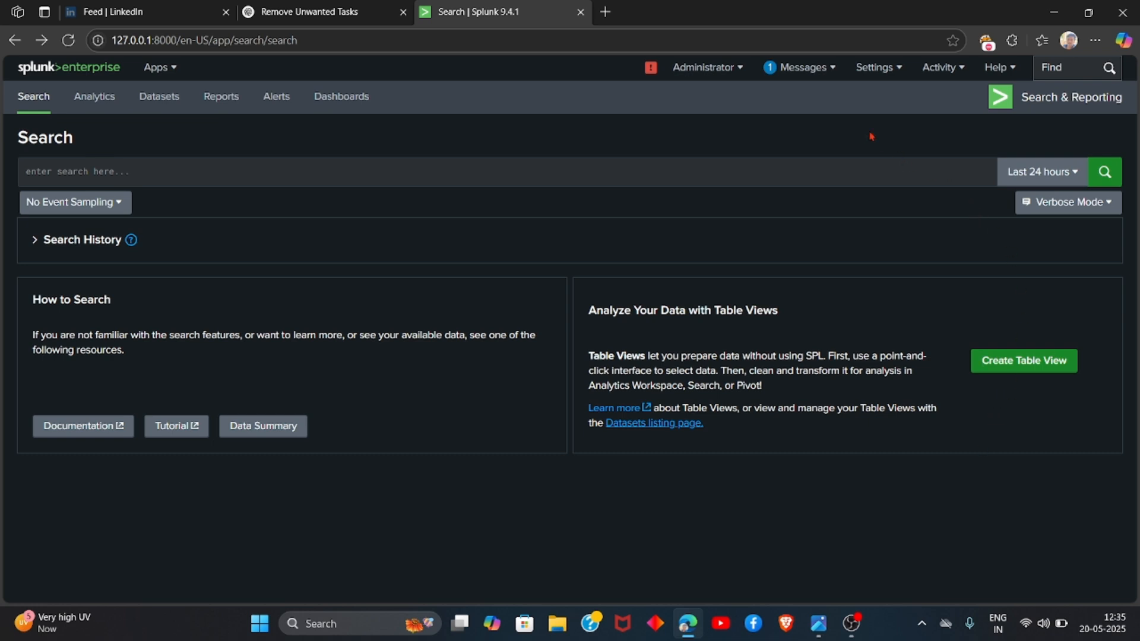
Step: Start adding data by choosing to upload files from this computer
left_click(868, 73)
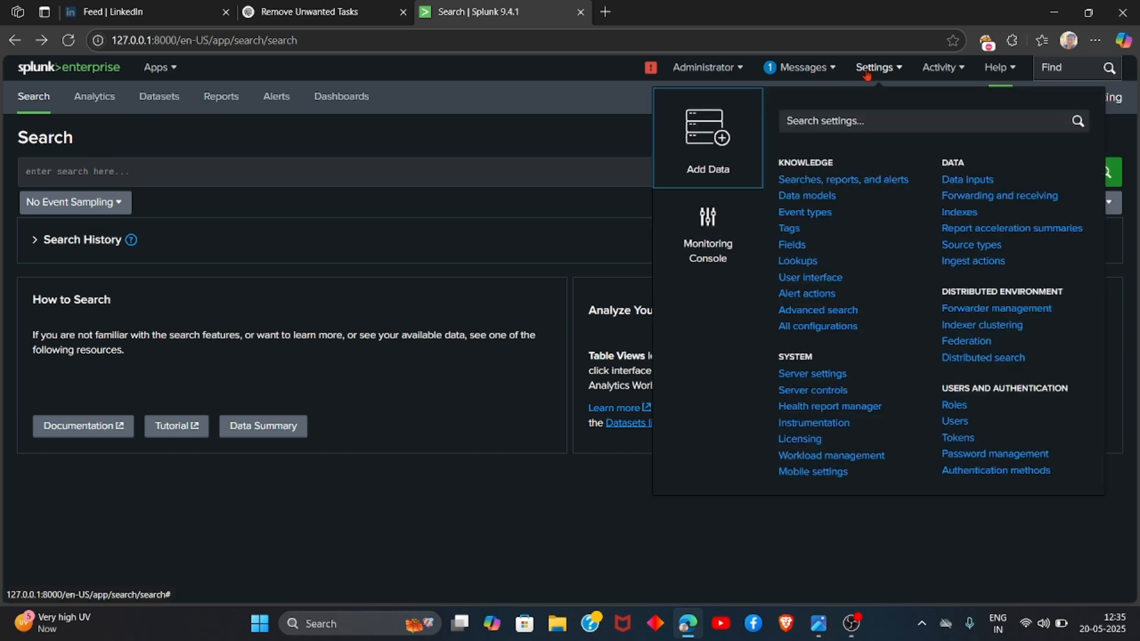
left_click(747, 139)
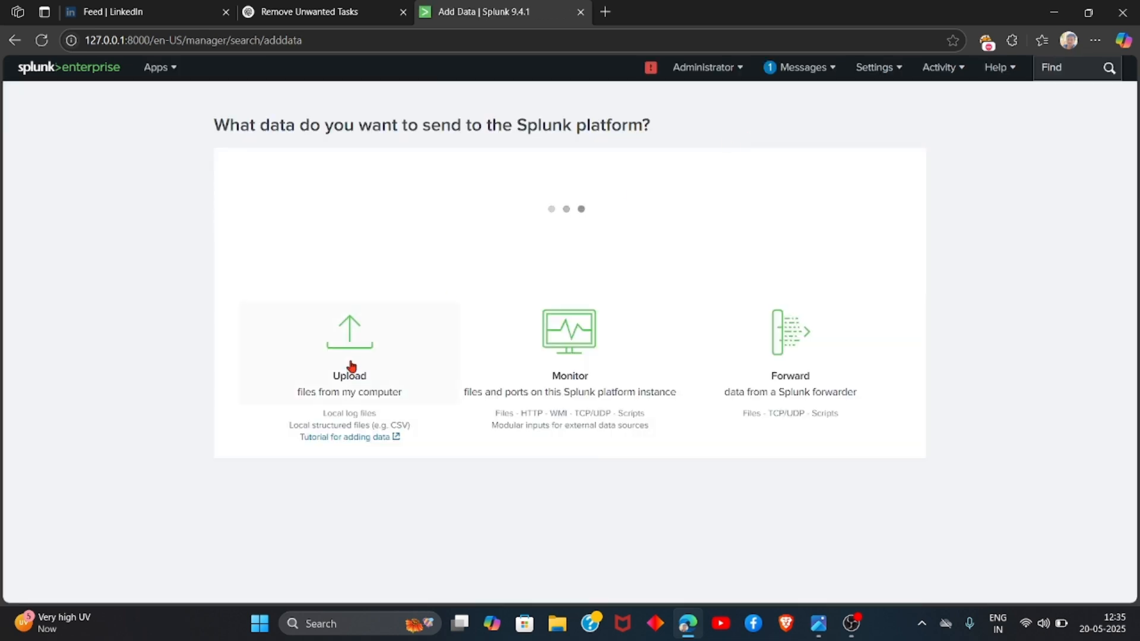
left_click(369, 357)
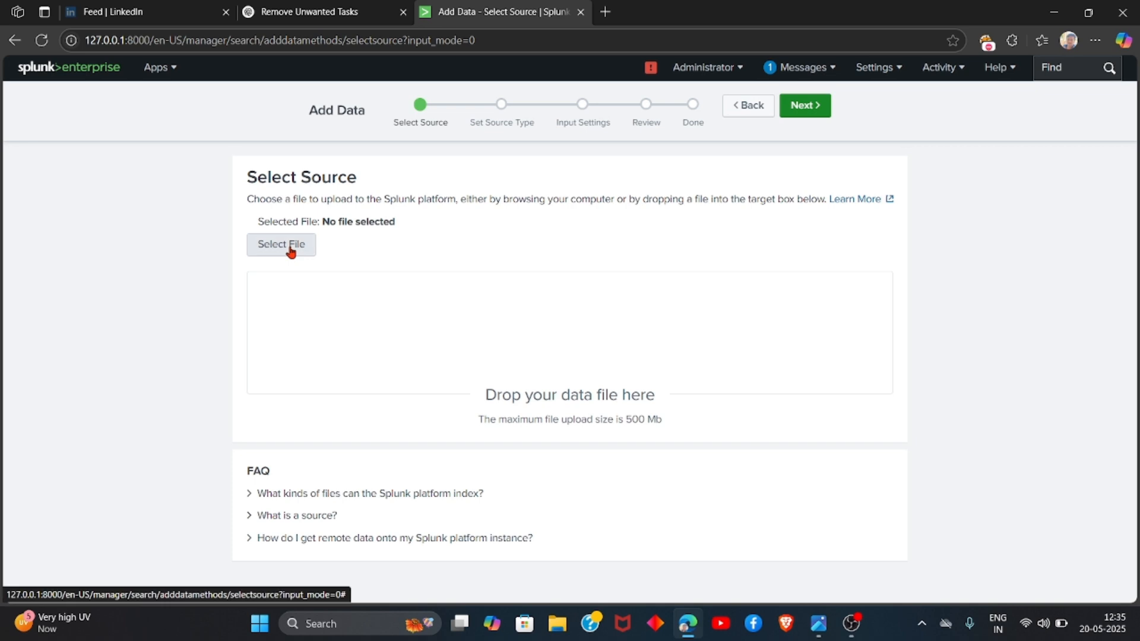
Step: Select the file sample_application_log (1) from Downloads as the source and continue
left_click(290, 246)
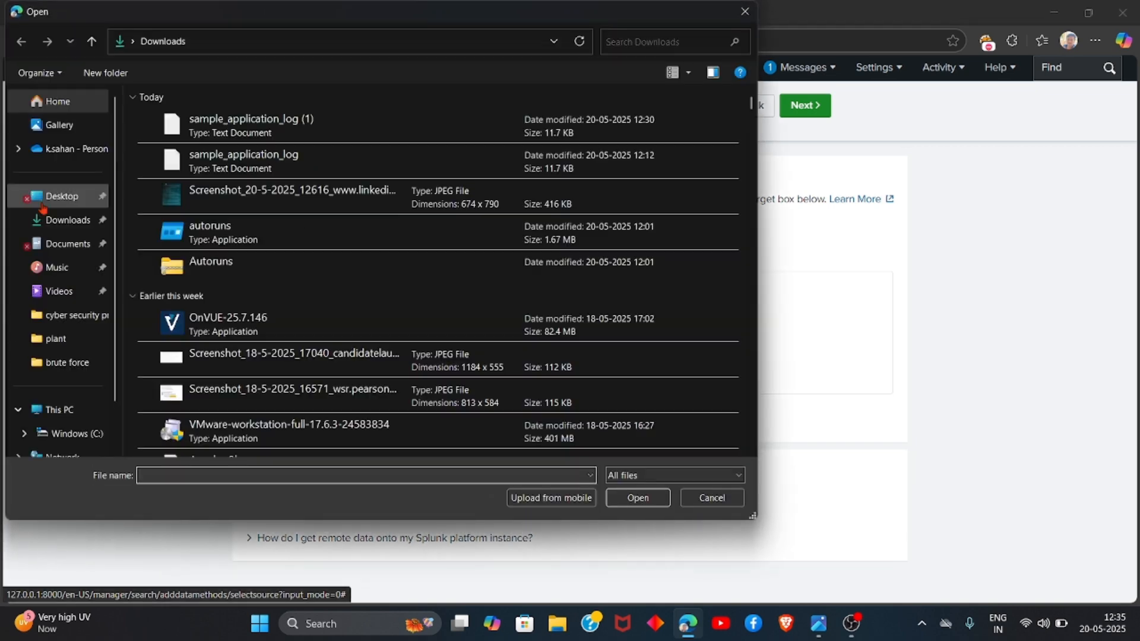
left_click(262, 126)
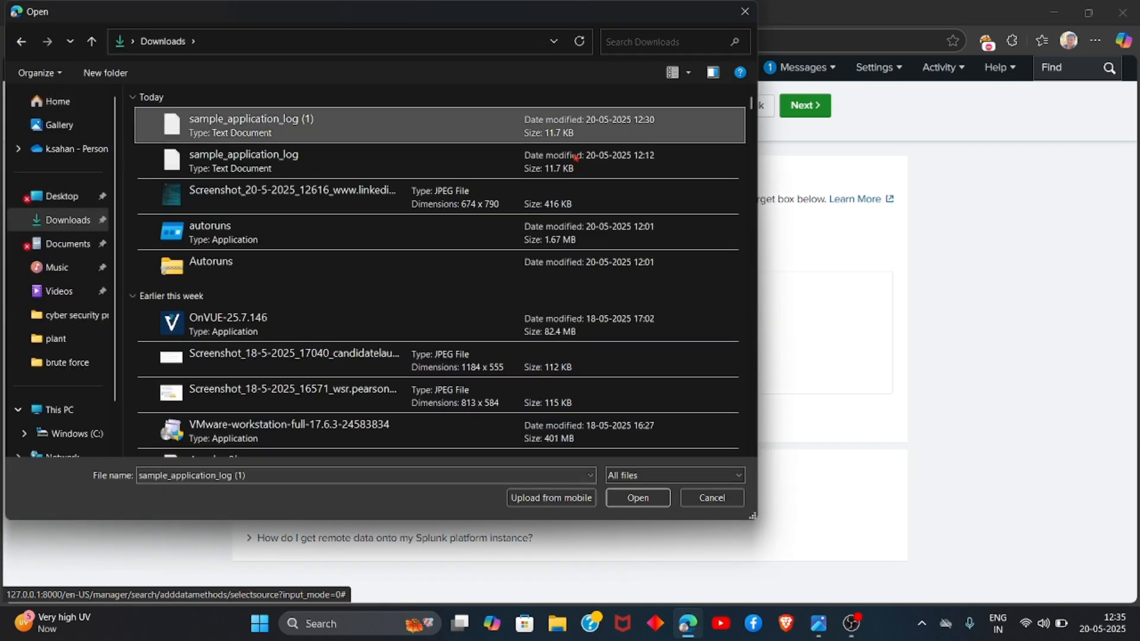
left_click(642, 499)
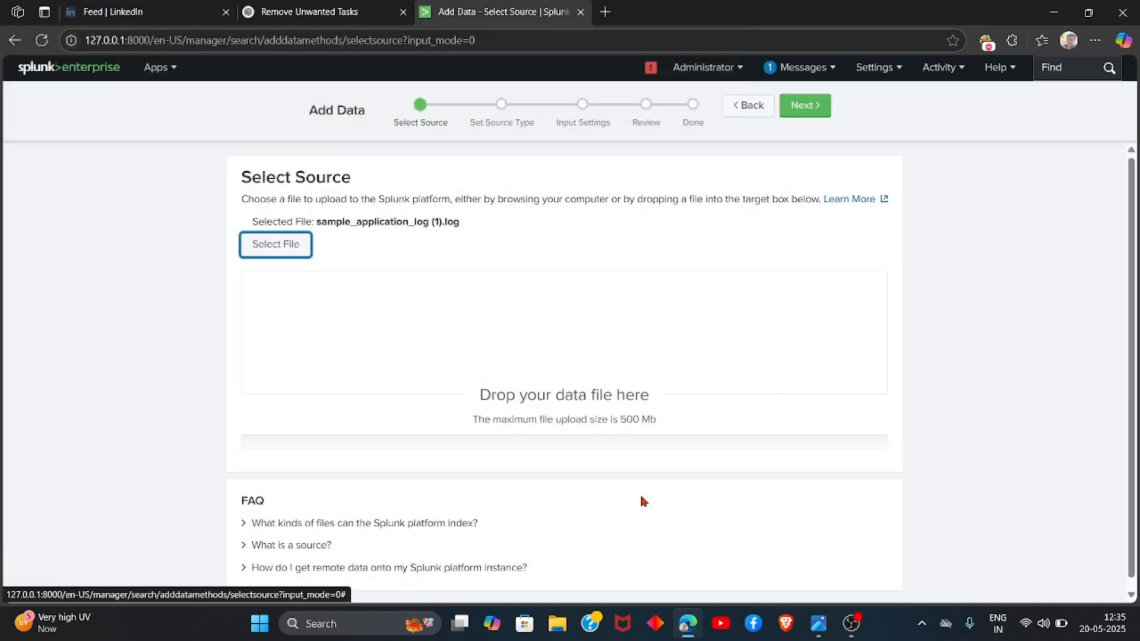
left_click(808, 109)
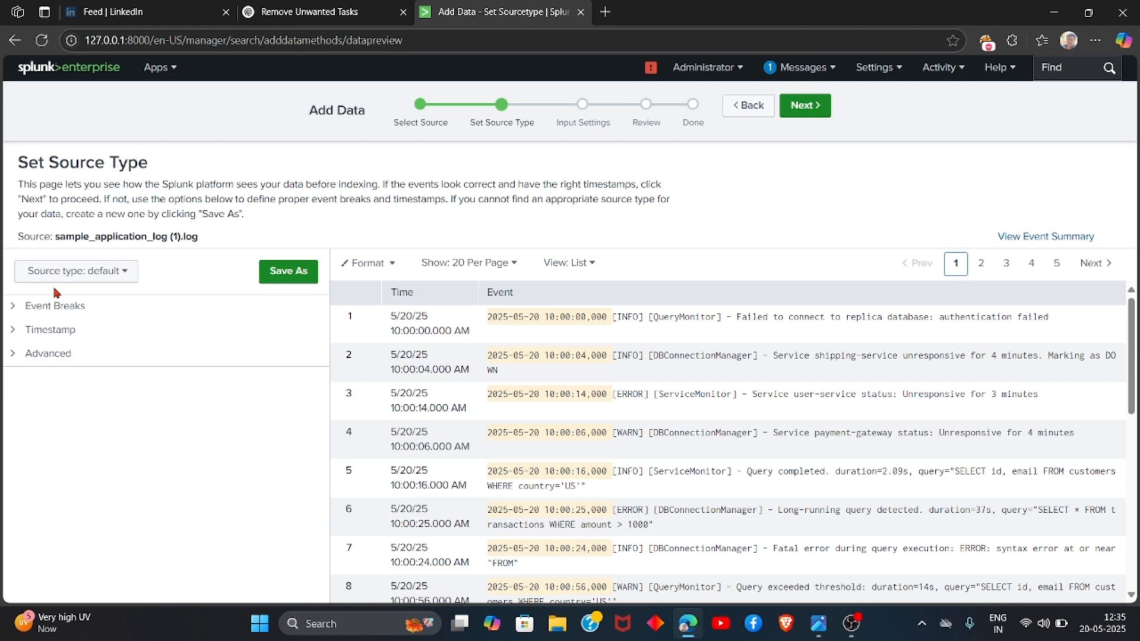
Step: Set the source type to log4j and continue to the input settings
left_click(102, 276)
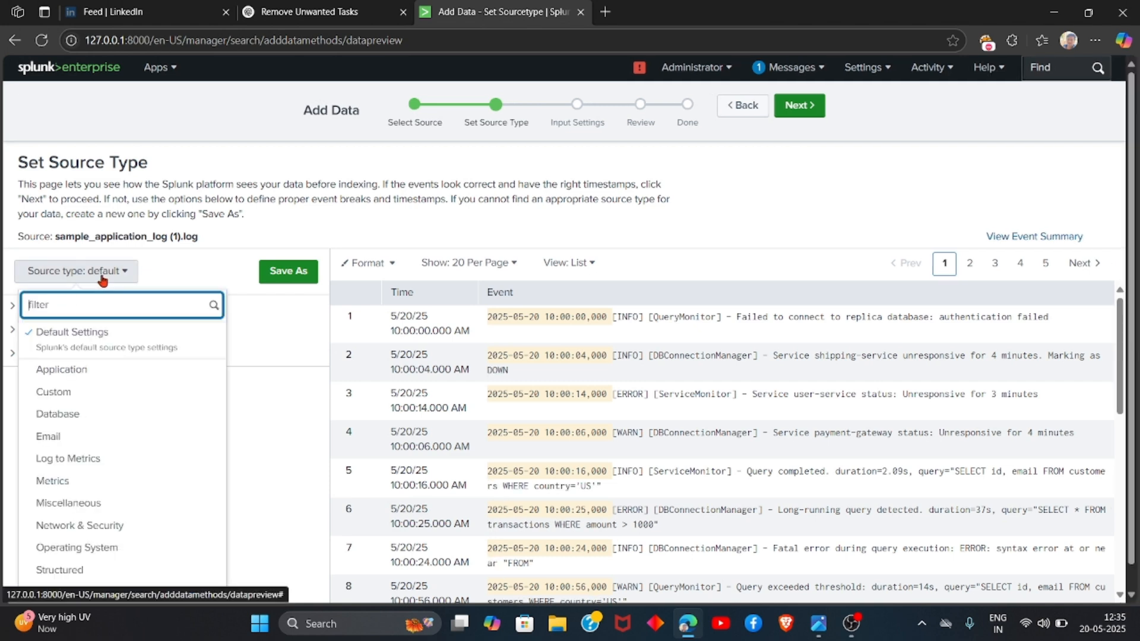
type("log4")
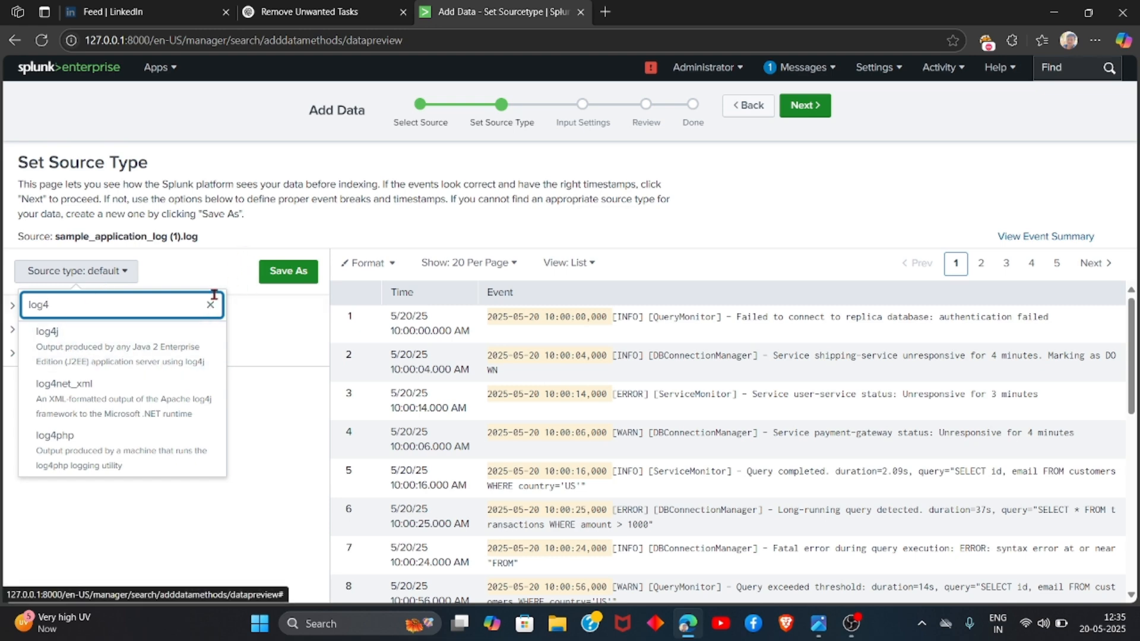
left_click(178, 367)
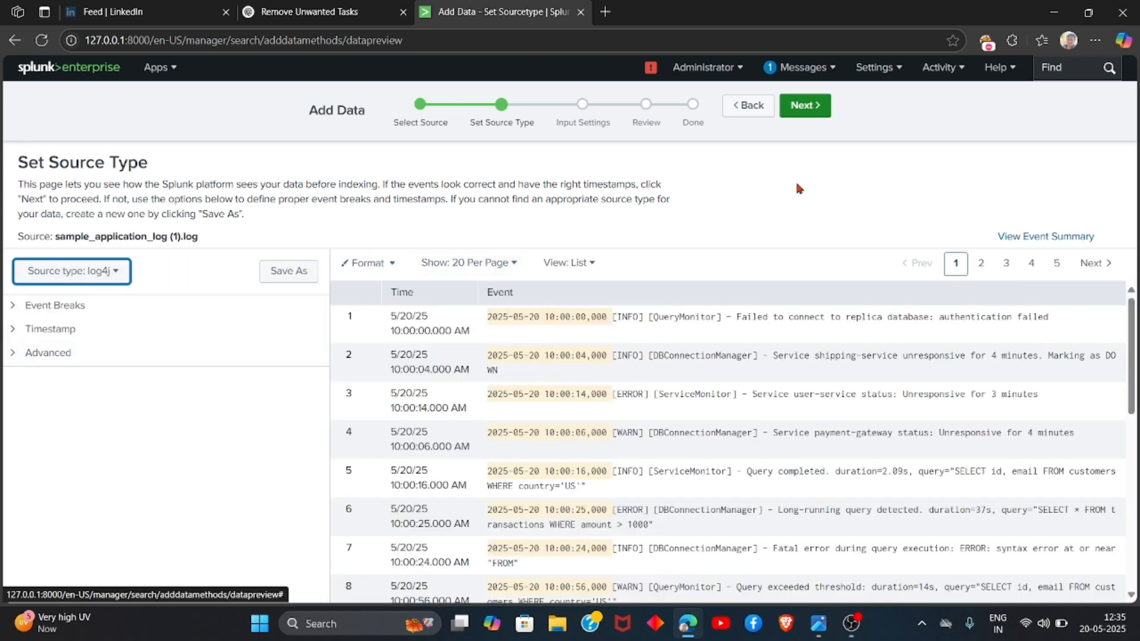
left_click(821, 111)
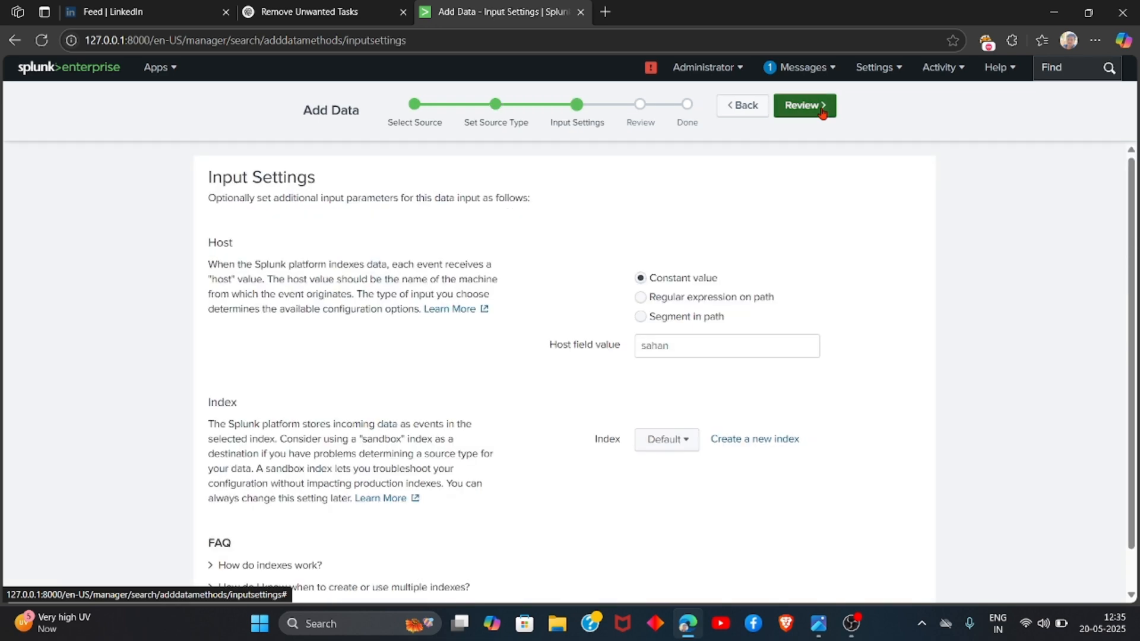
Step: Create a new index named app_logs for the uploaded data
left_click(667, 444)
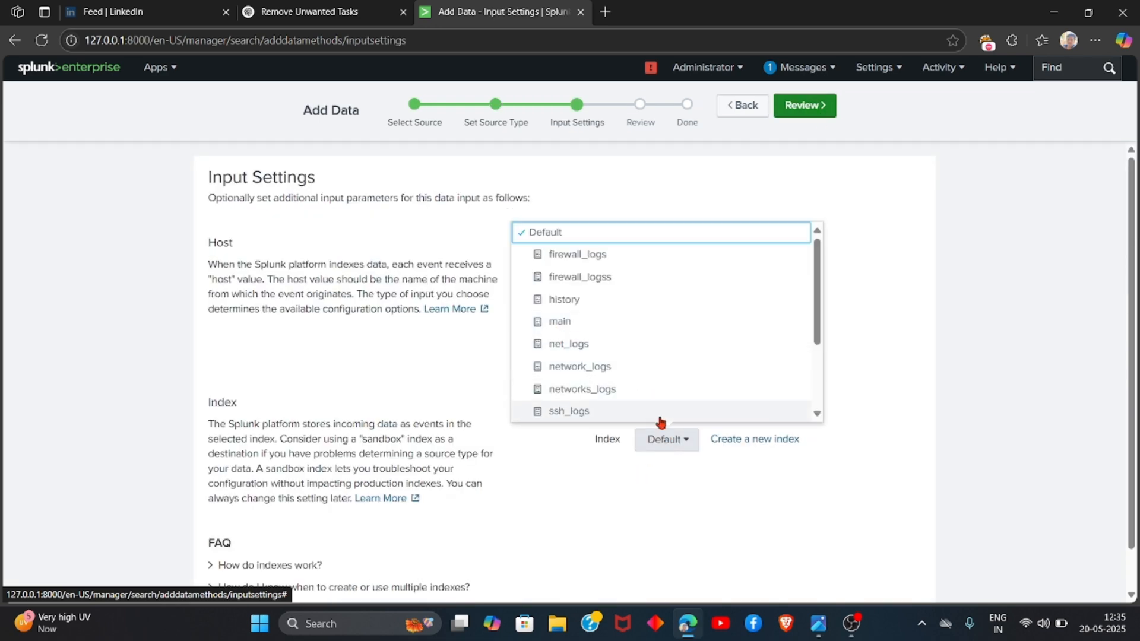
left_click(747, 442)
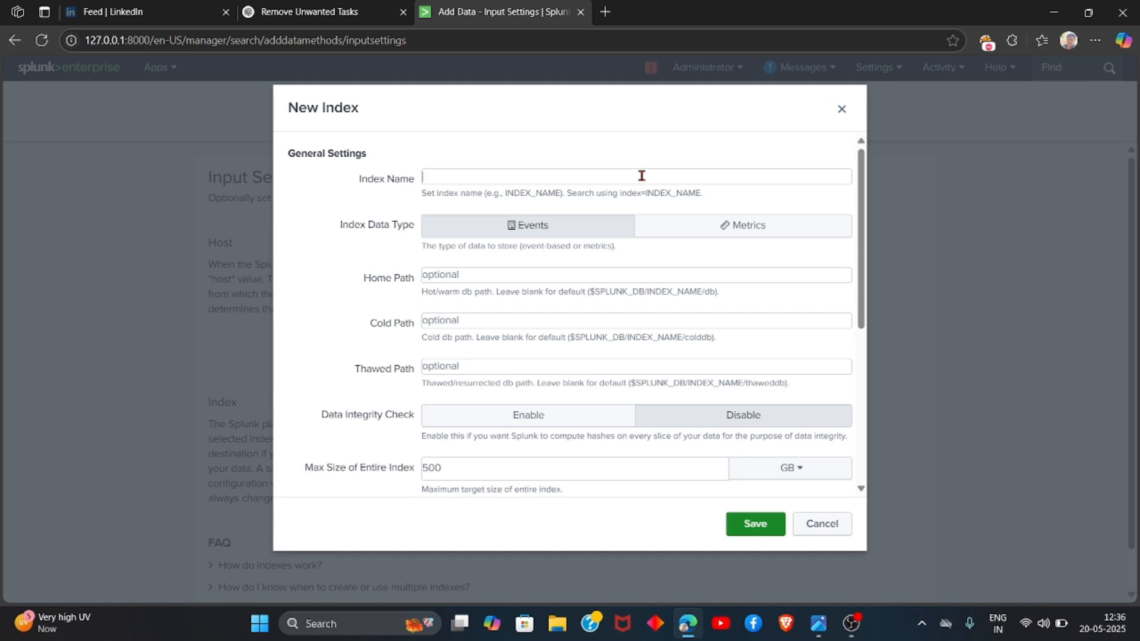
type("p")
key("BackSpace")
type("app_logs")
left_click(763, 527)
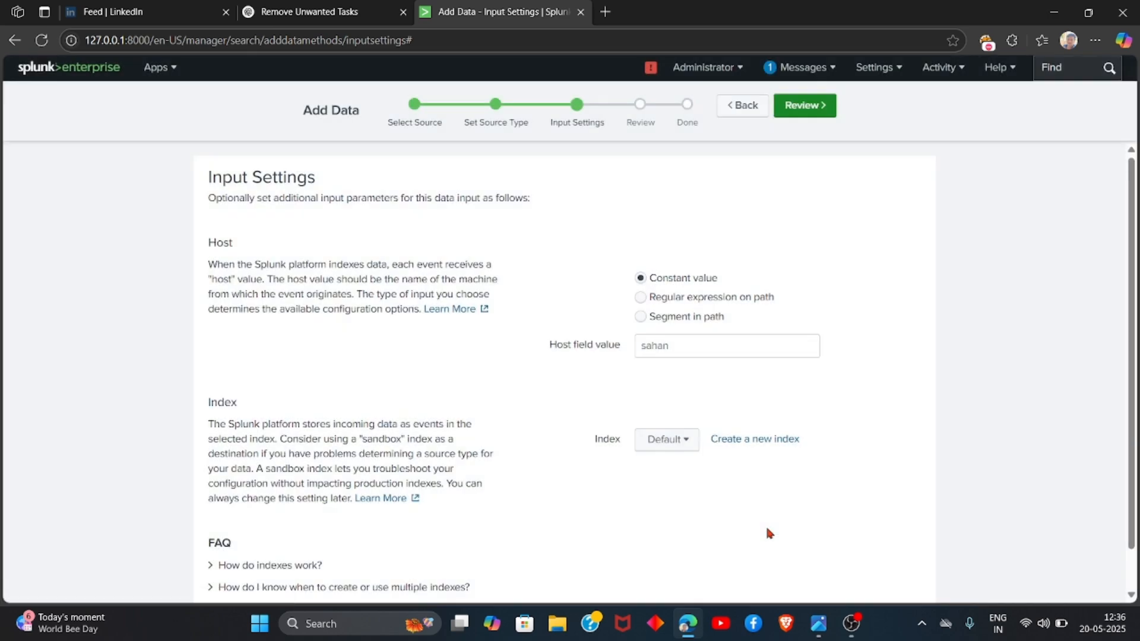
Step: Review and submit the upload, then start searching the indexed data
left_click(822, 108)
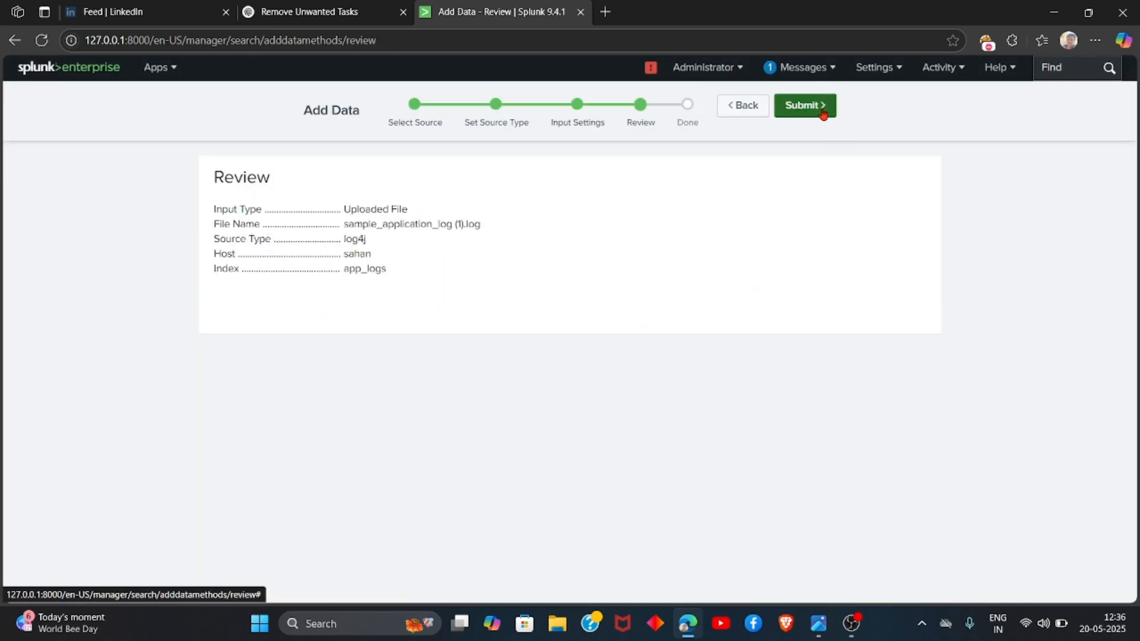
left_click(822, 108)
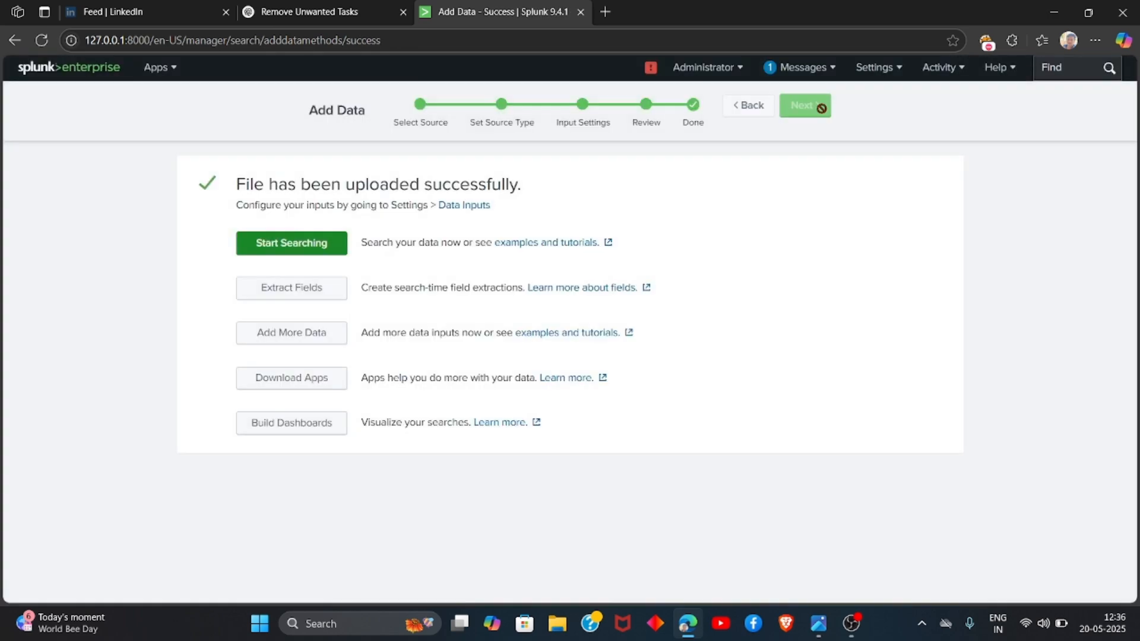
left_click(297, 238)
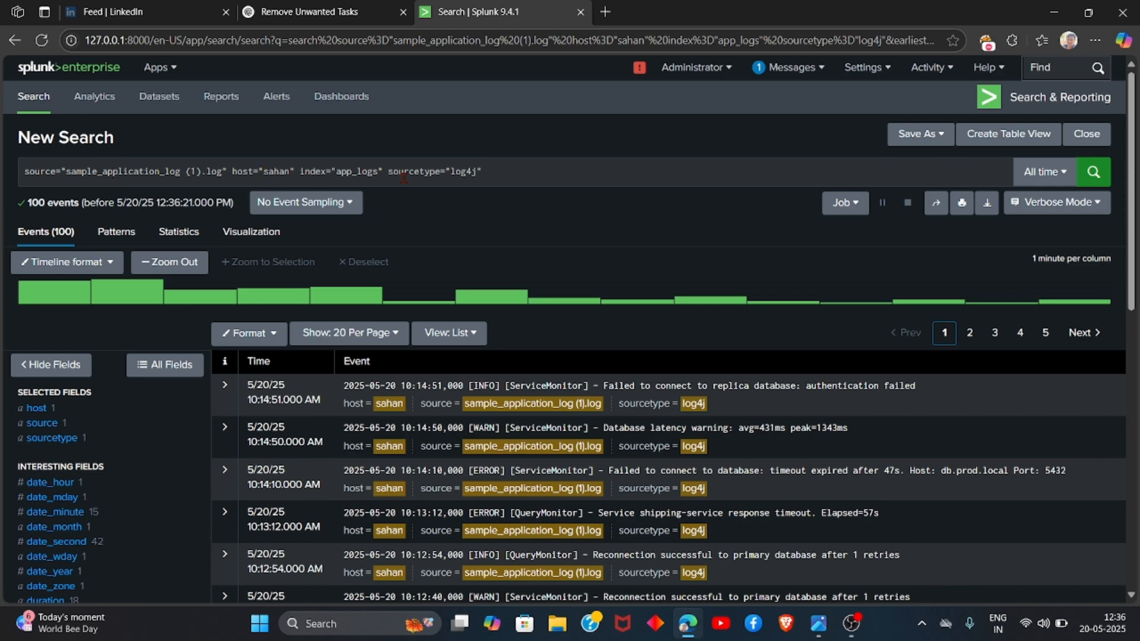
Step: Shorten the search to index="app_logs" sourcetype="log4j" by removing the source and host terms, and run it
scroll(336, 439, "down", 4)
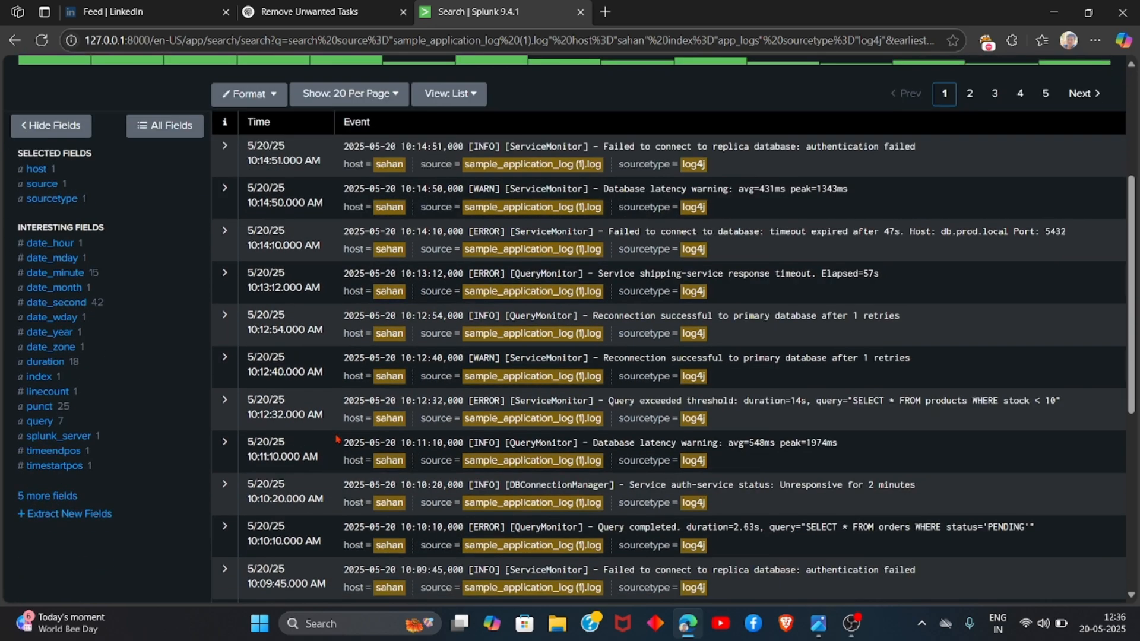
scroll(336, 439, "down", 4)
scroll(336, 440, "up", 5)
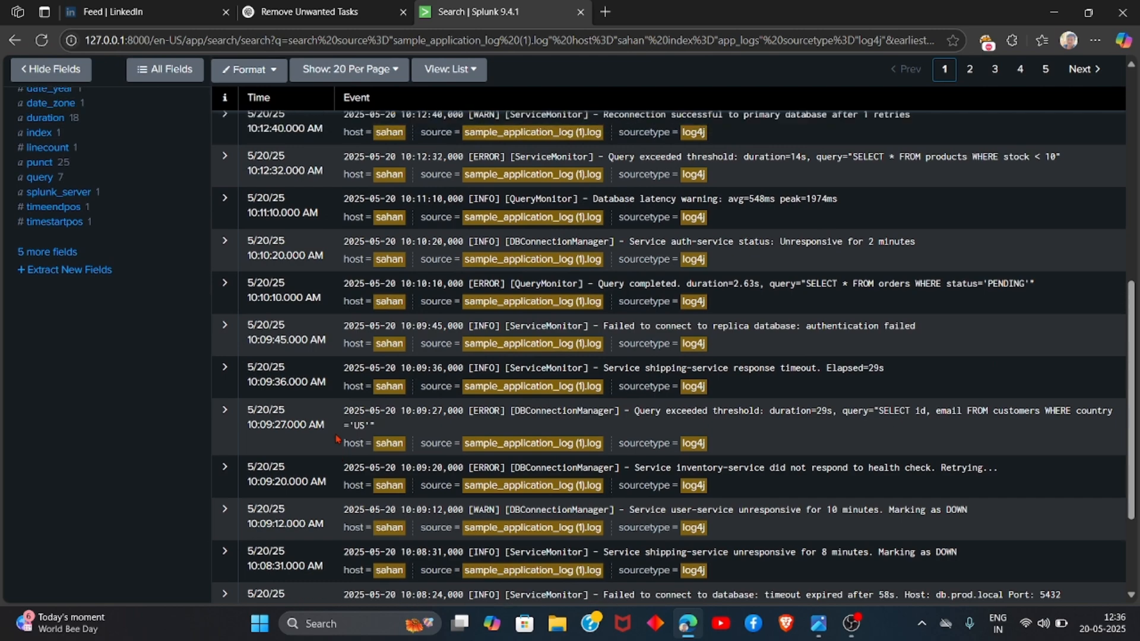
scroll(336, 439, "up", 1)
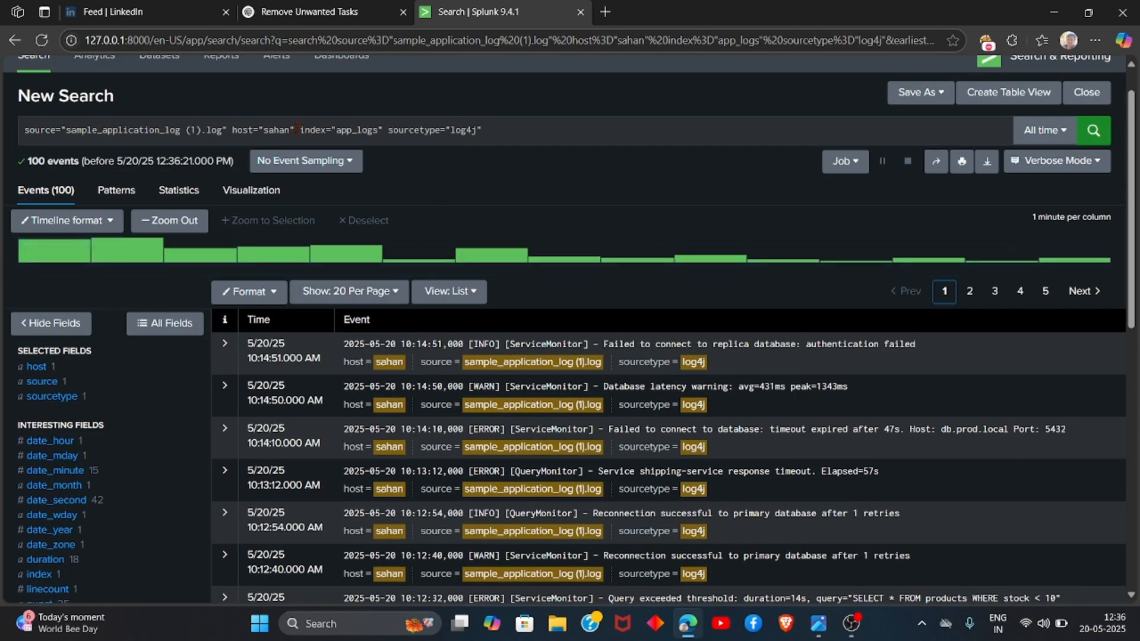
left_click_drag(297, 129, 28, 132)
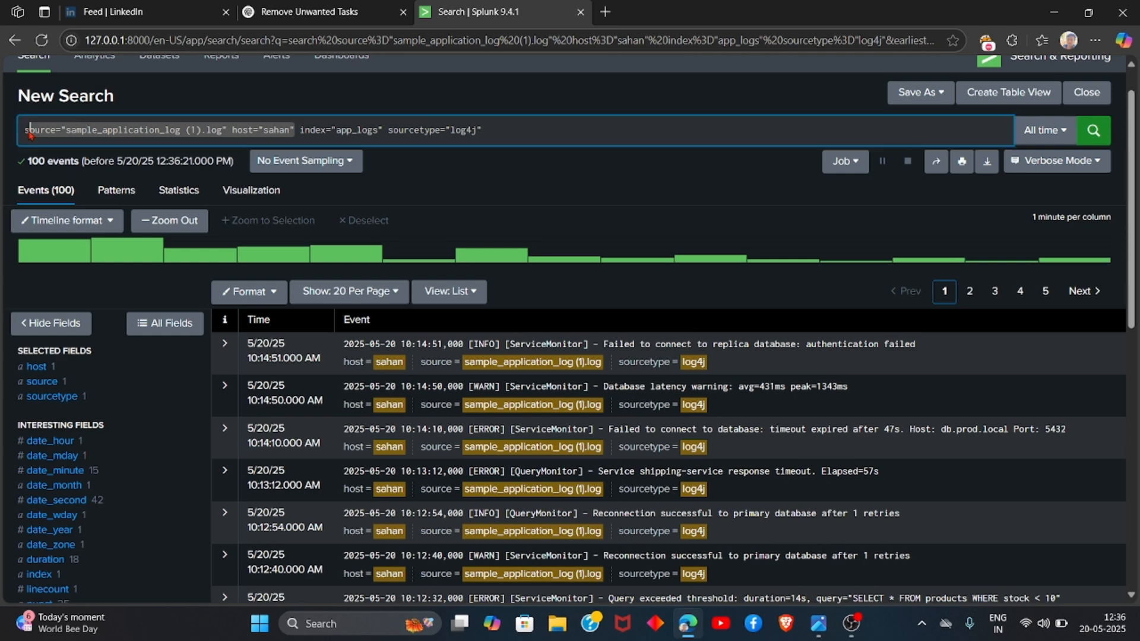
key("BackSpace")
key("Right")
key("Right")
key("Right")
key("Right")
key("Right")
key("Right")
key("Right")
key("Right")
key("Right")
key("Right")
key("Right")
key("Right")
key("Right")
key("Right")
key("Right")
key("Right")
key("Right")
key("Right")
key("Right")
key("Right")
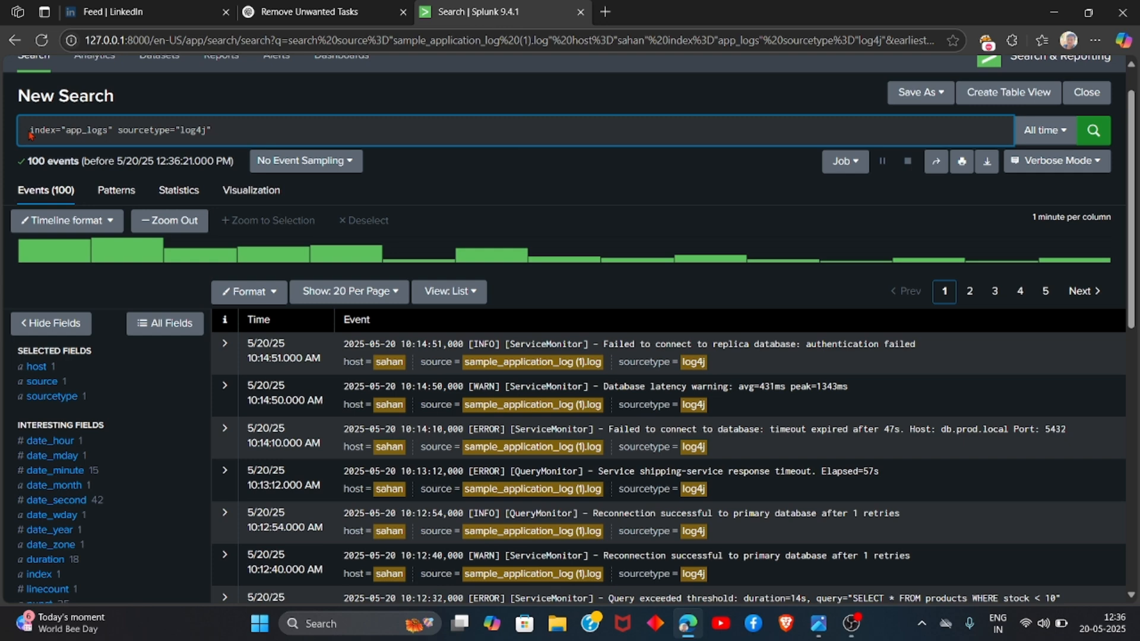
left_click(1099, 144)
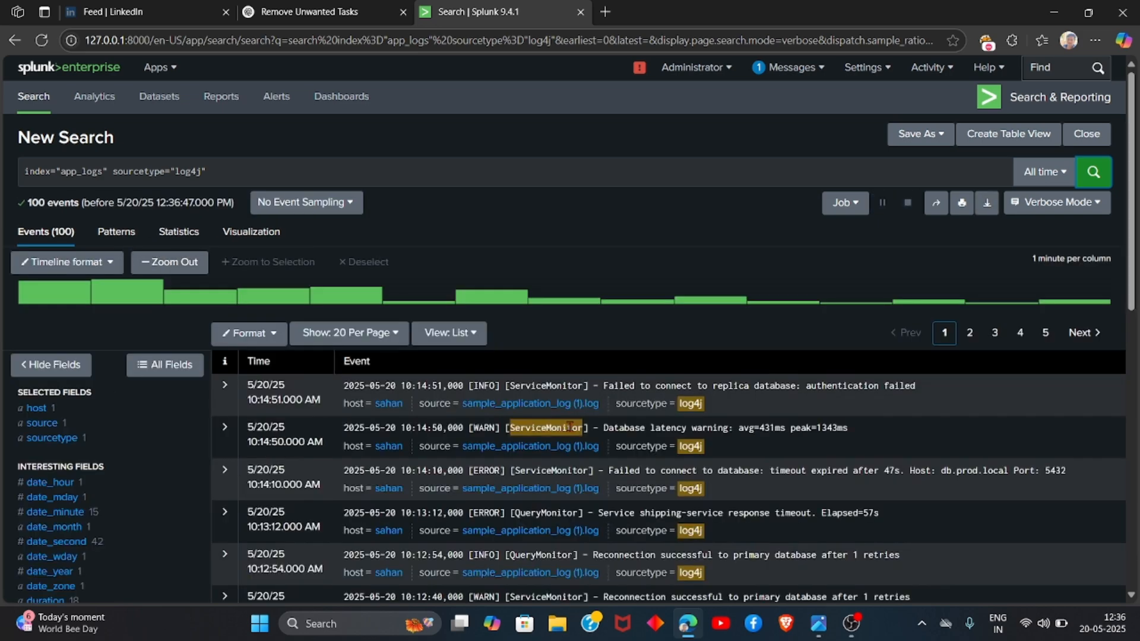
Step: Examine the query field's values and their counts in the field summary
scroll(569, 426, "down", 3)
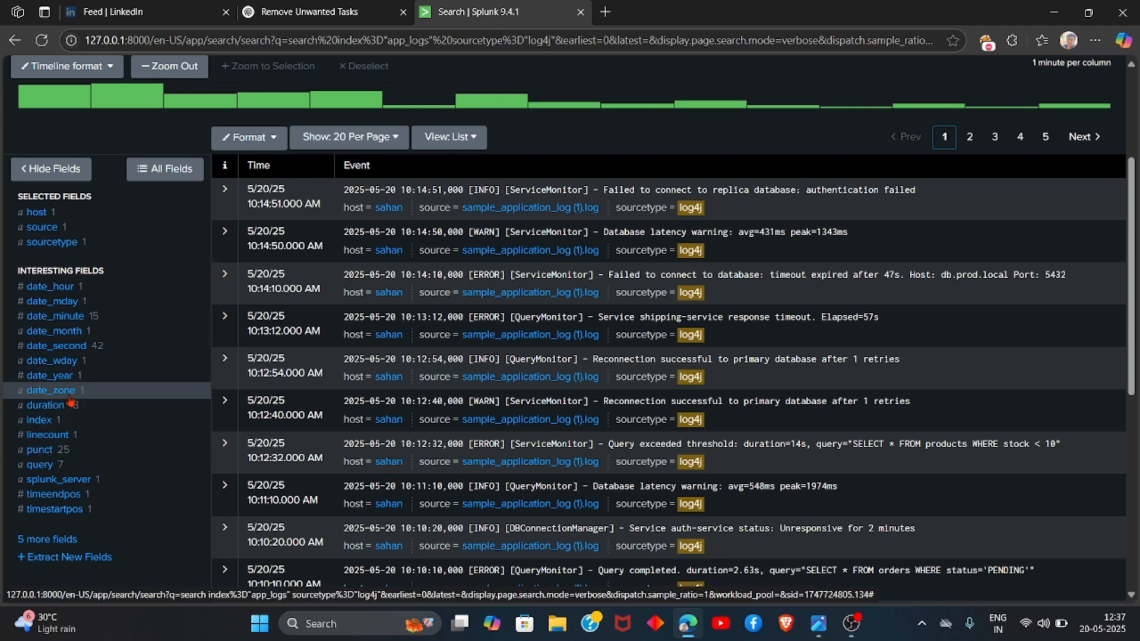
left_click(39, 464)
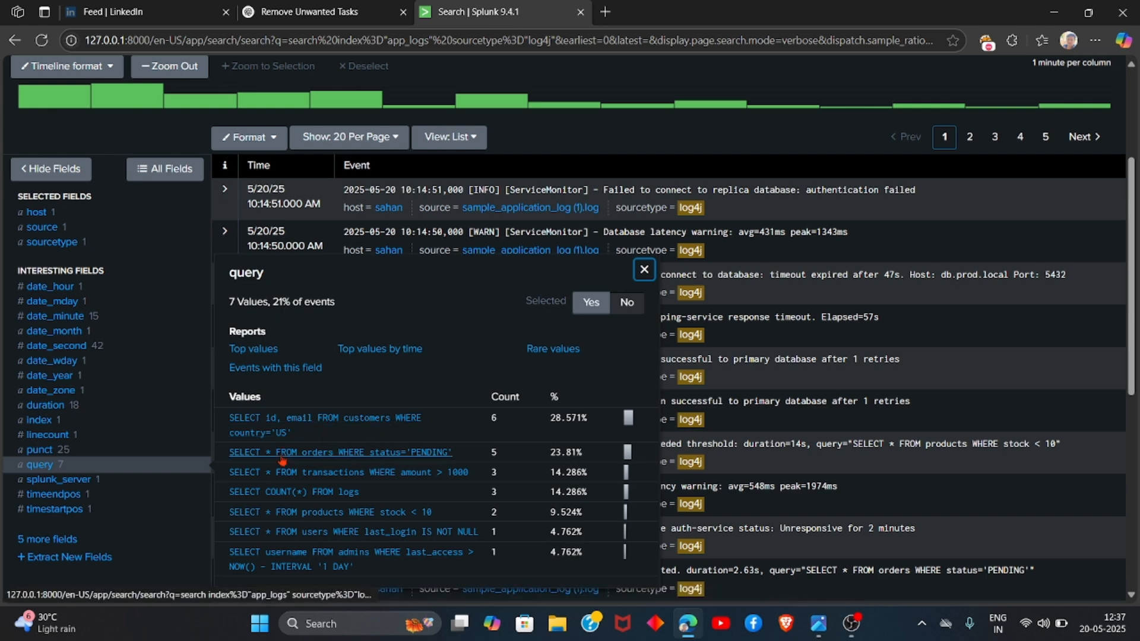
scroll(282, 462, "down", 1)
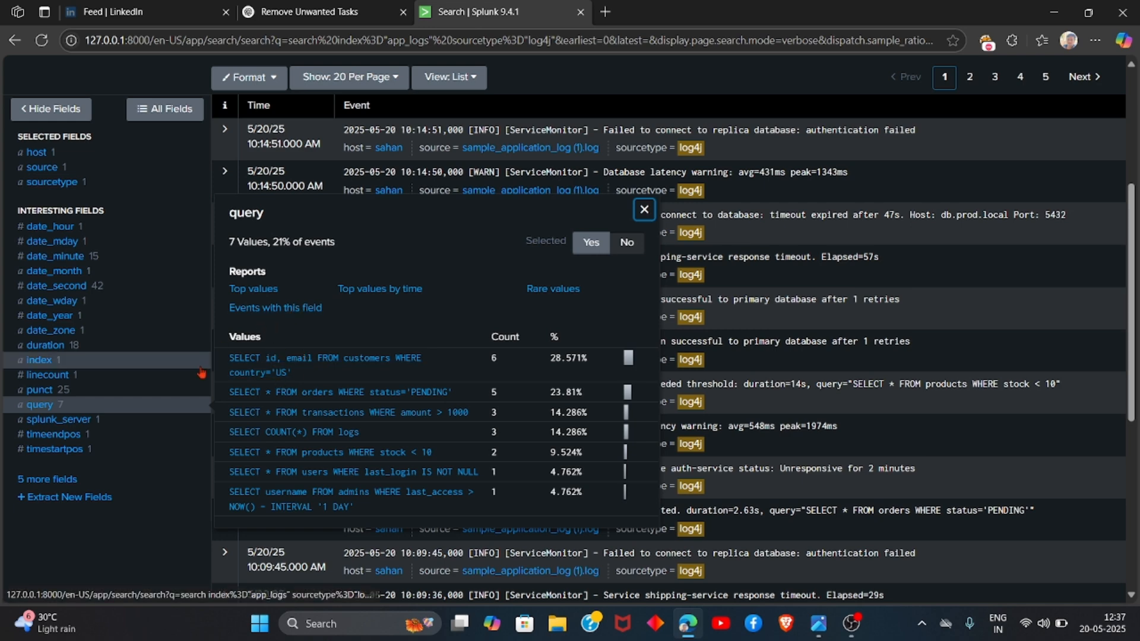
left_click(116, 535)
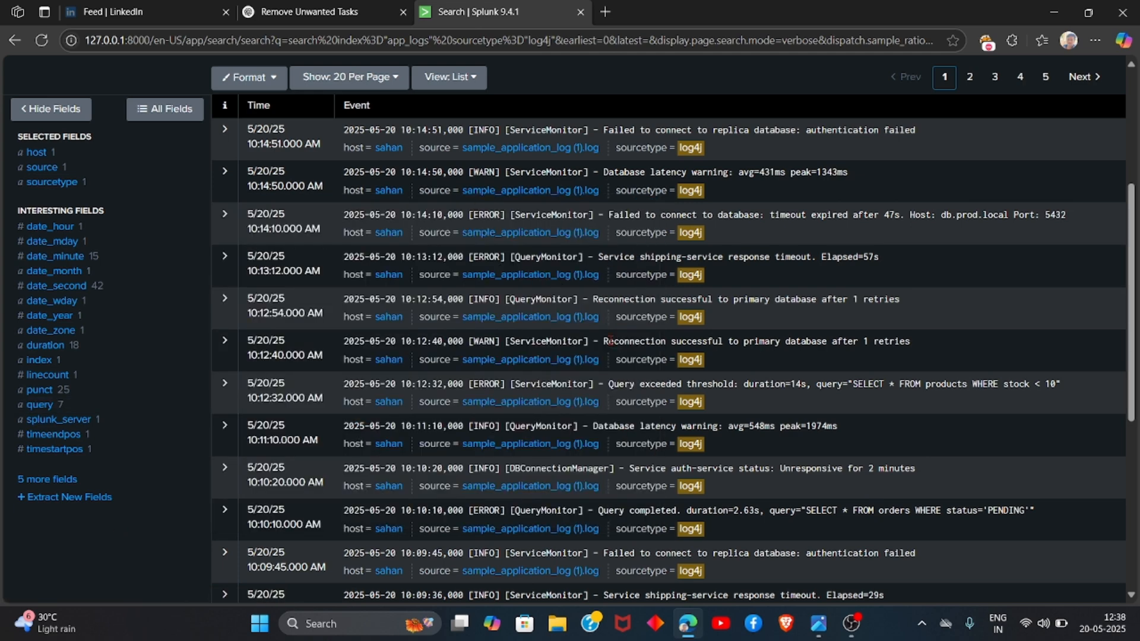
left_click(52, 407)
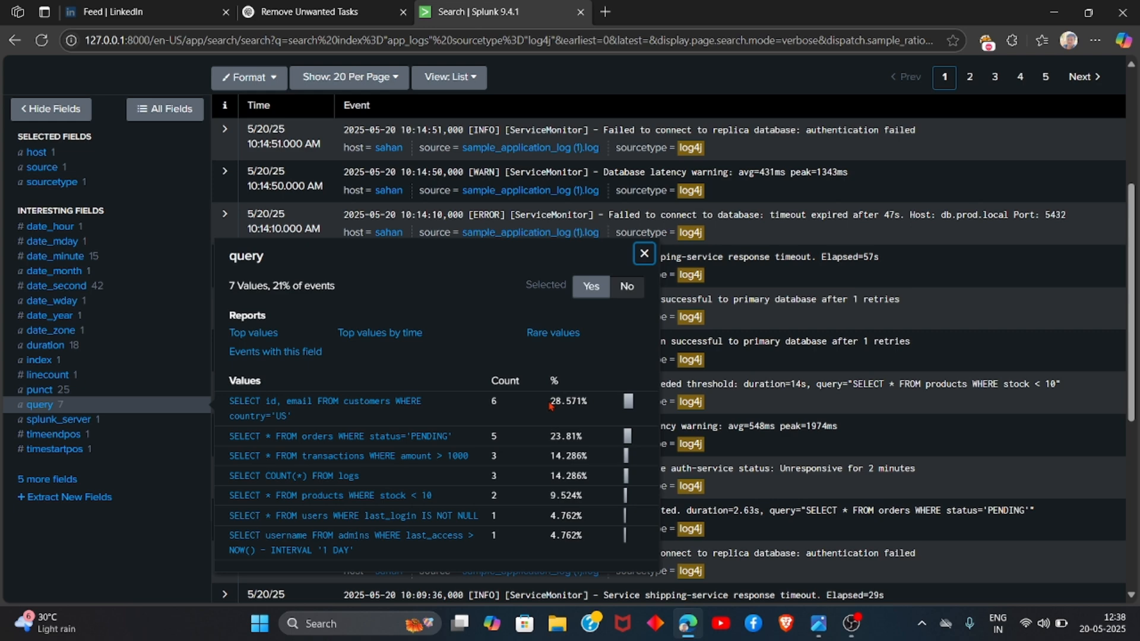
left_click_drag(549, 403, 596, 411)
left_click(506, 289)
Step: Filter the events to duration 37s from the duration field's values
left_click(53, 365)
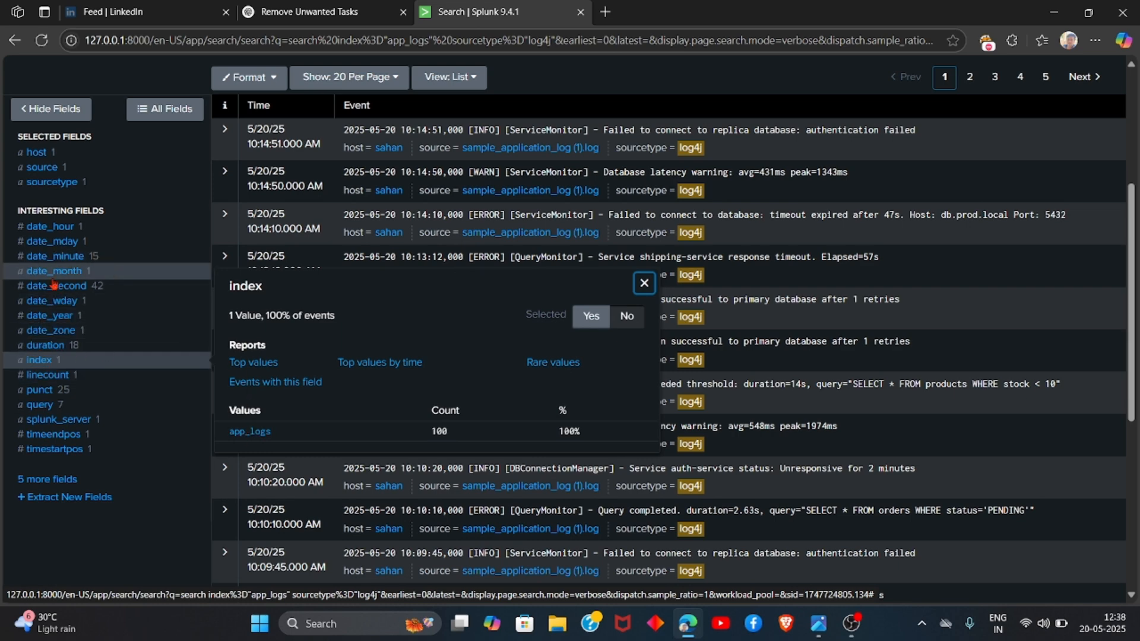
left_click(47, 350)
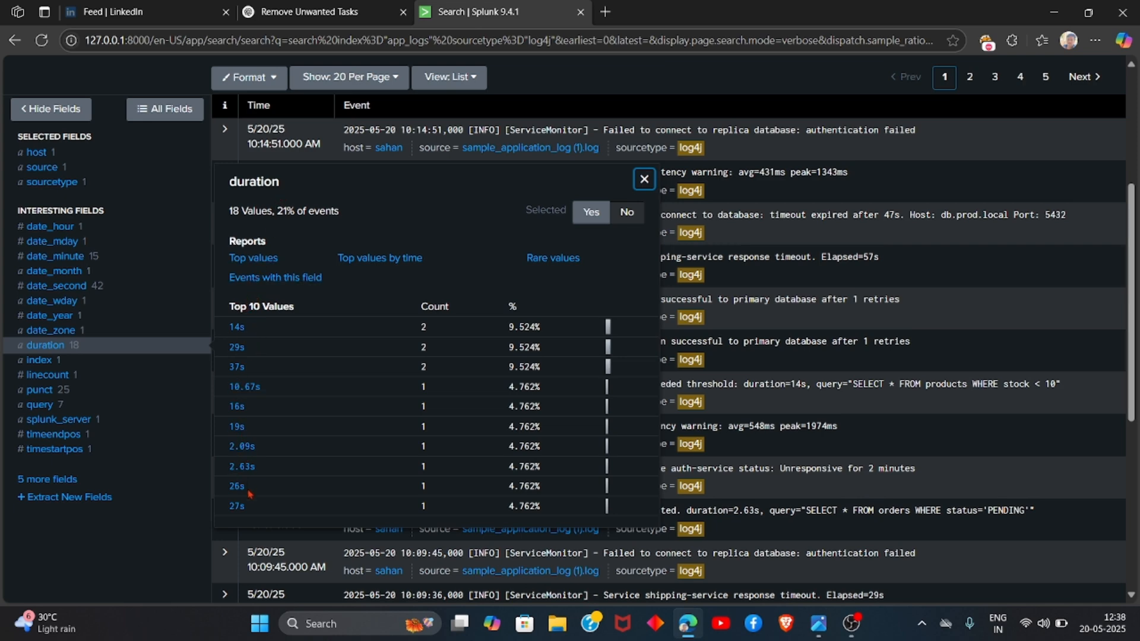
left_click(235, 366)
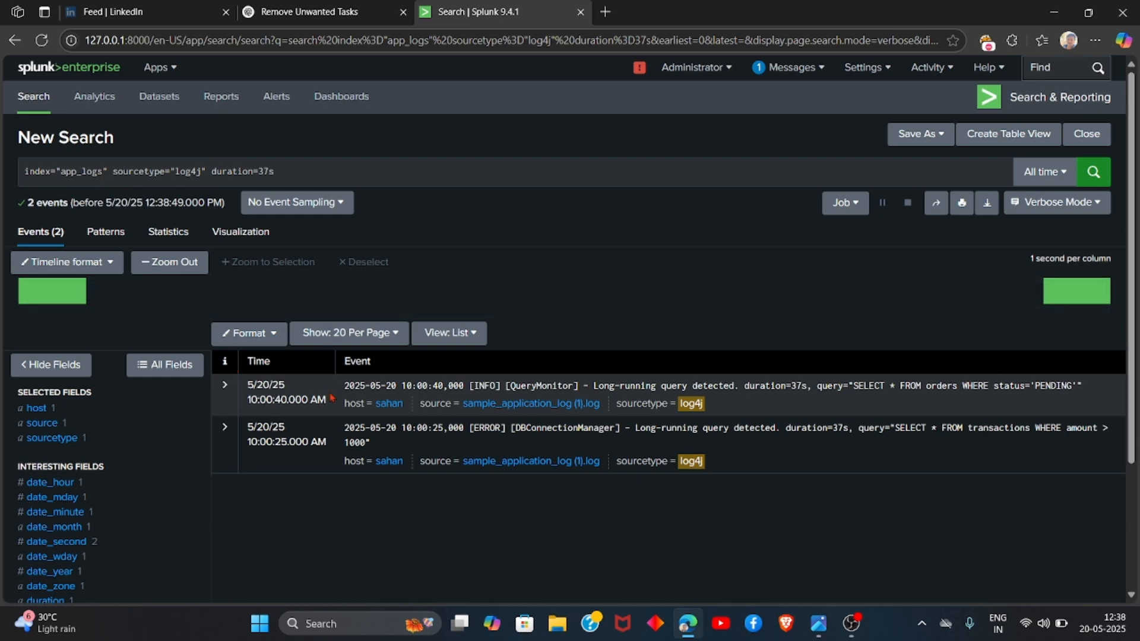
Step: Return to the previous unfiltered search of app_logs
scroll(332, 397, "down", 1)
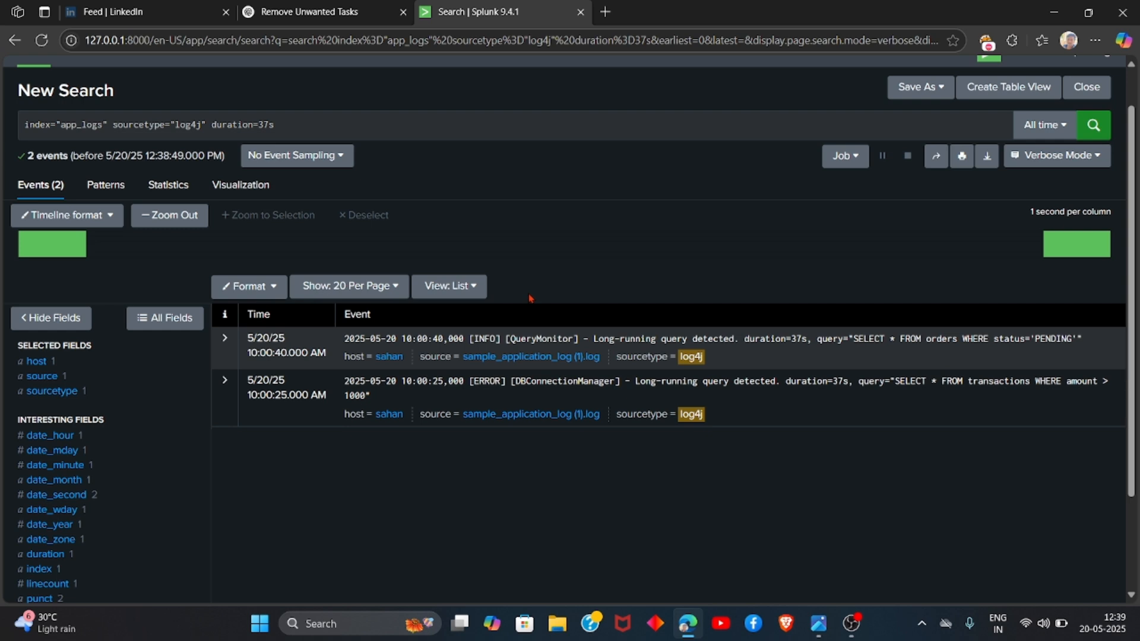
scroll(530, 298, "down", 2)
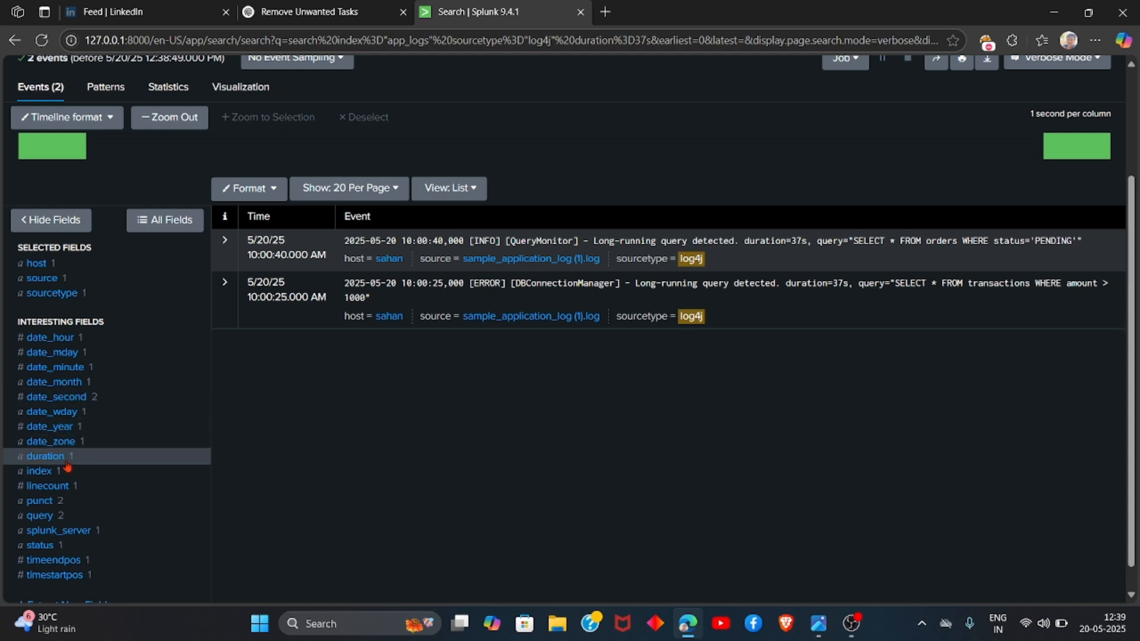
left_click(15, 41)
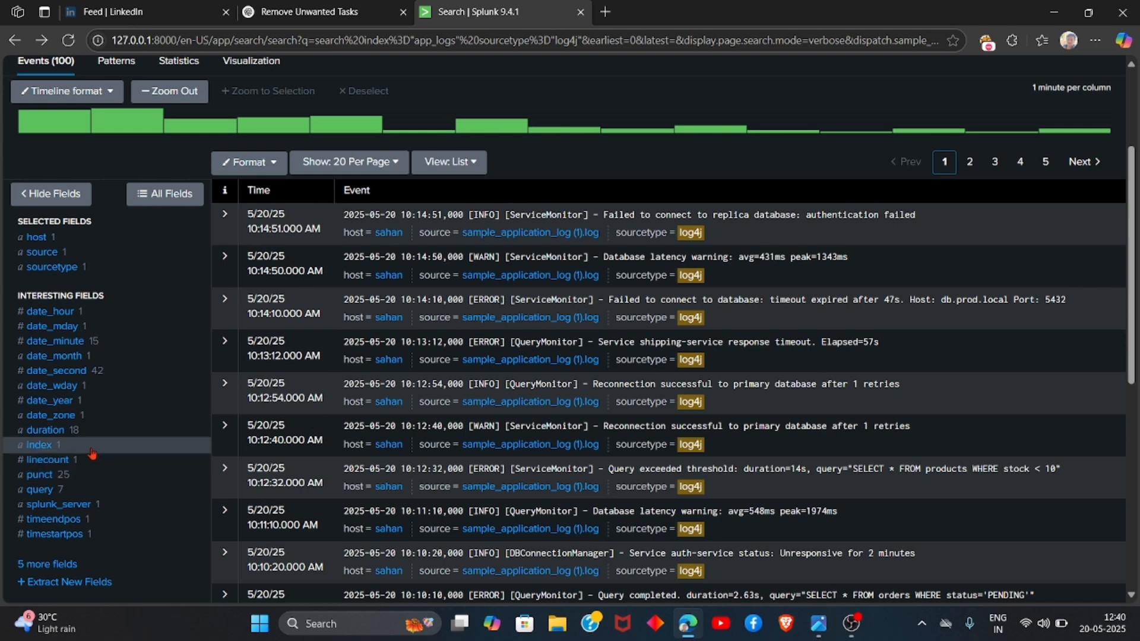
Step: Filter the events by the most frequent punct pattern from the punct field's top values
left_click(46, 476)
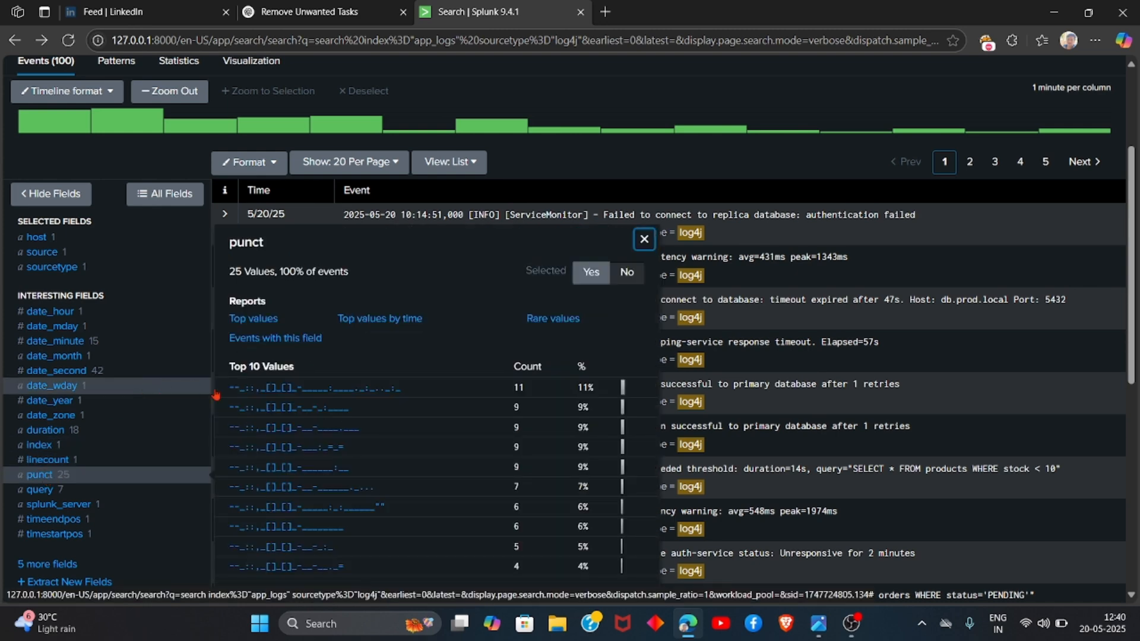
scroll(258, 469, "down", 2)
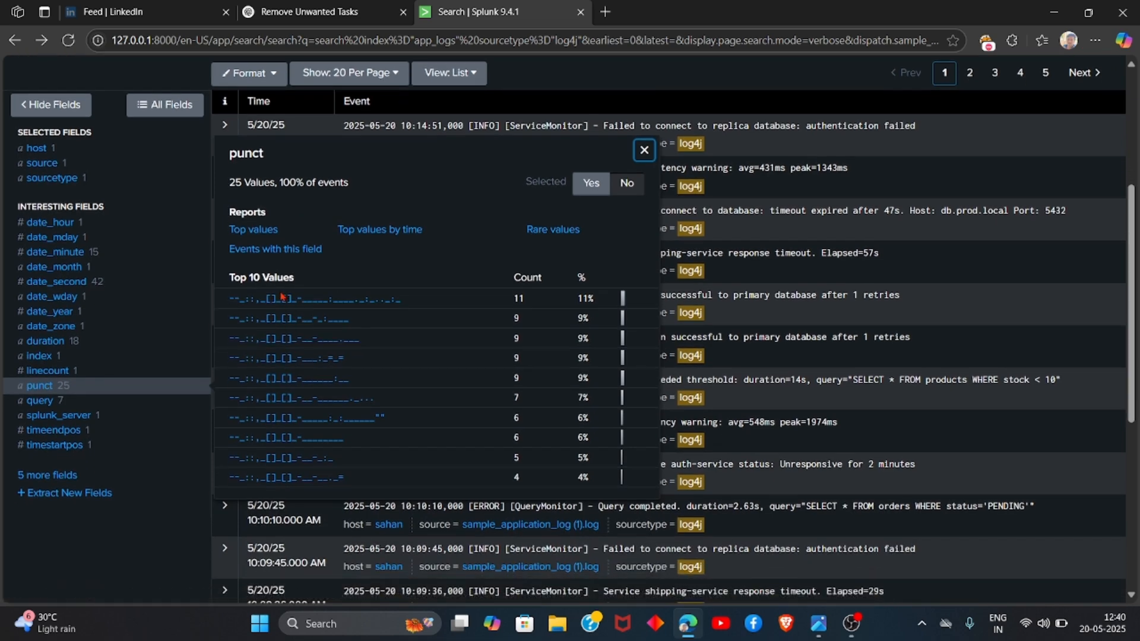
left_click(282, 298)
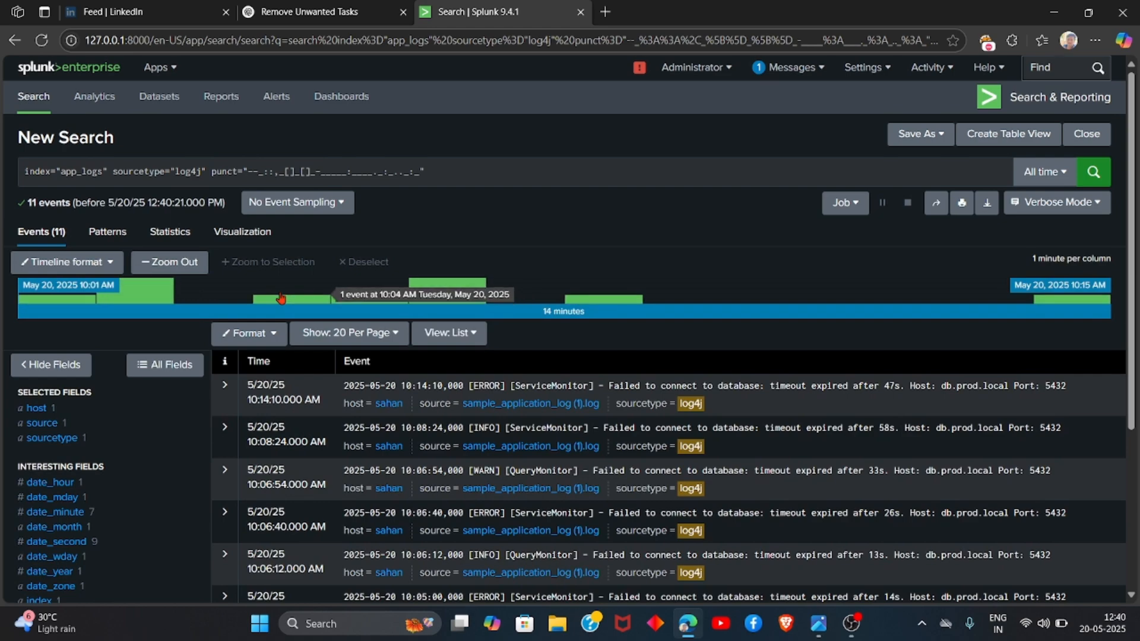
Step: Scroll through the punct-filtered events, then go back to the unfiltered app_logs search
scroll(282, 298, "down", 3)
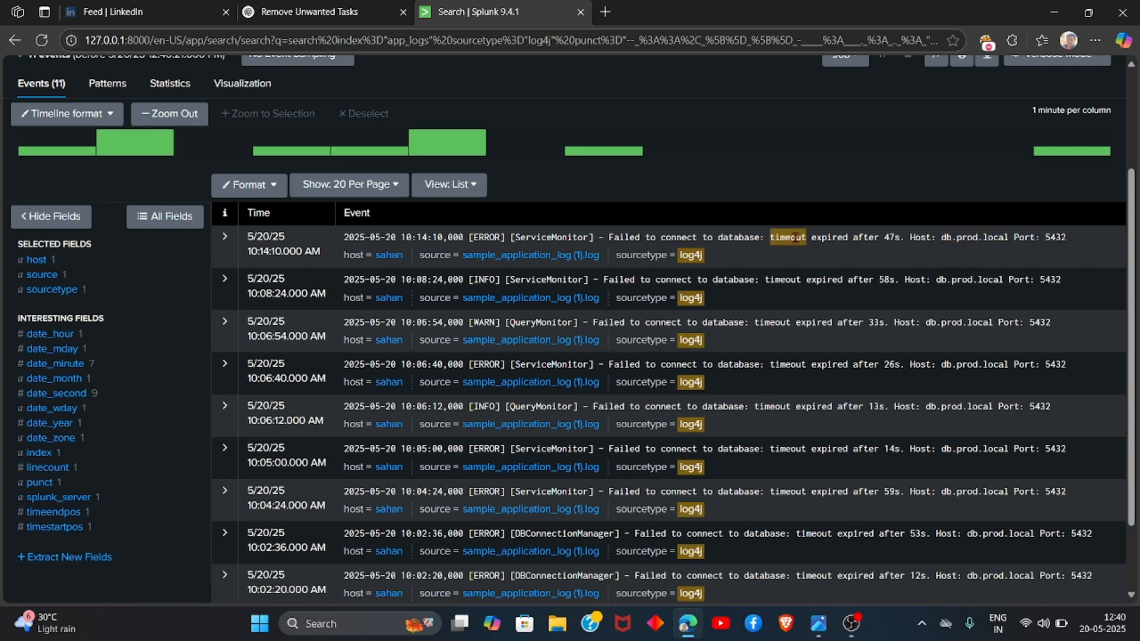
scroll(795, 238, "down", 2)
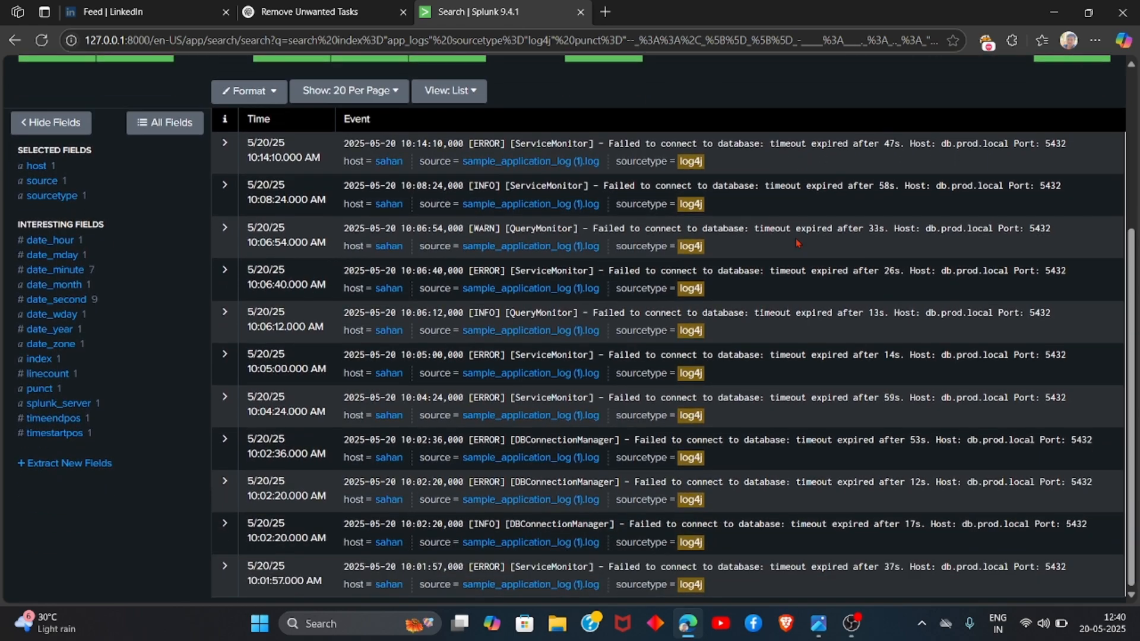
scroll(795, 240, "up", 1)
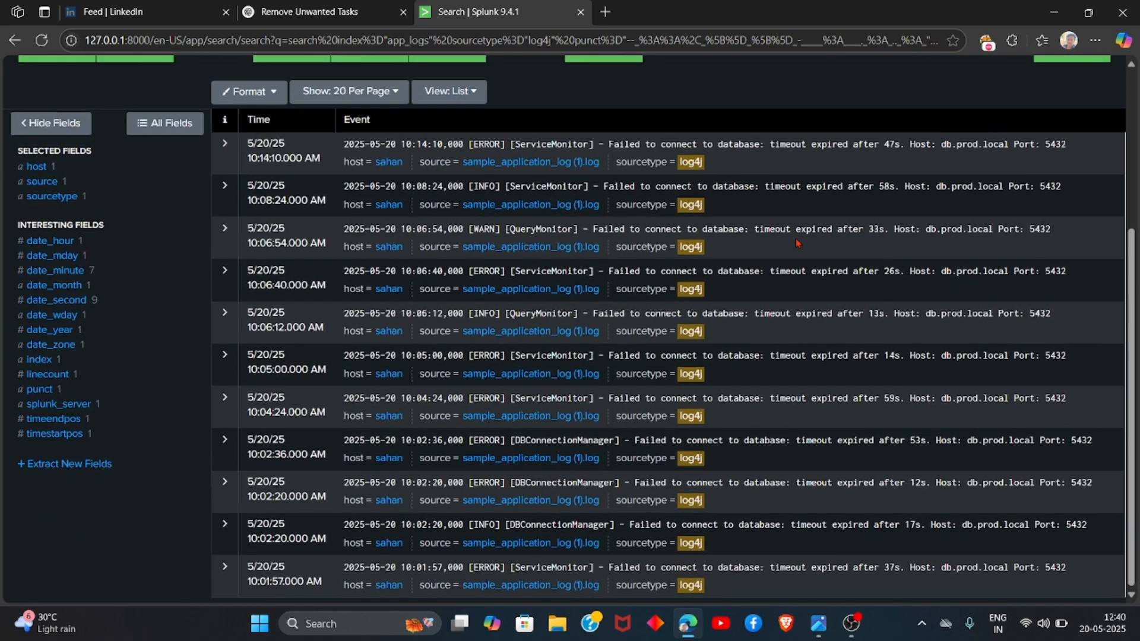
scroll(795, 237, "up", 3)
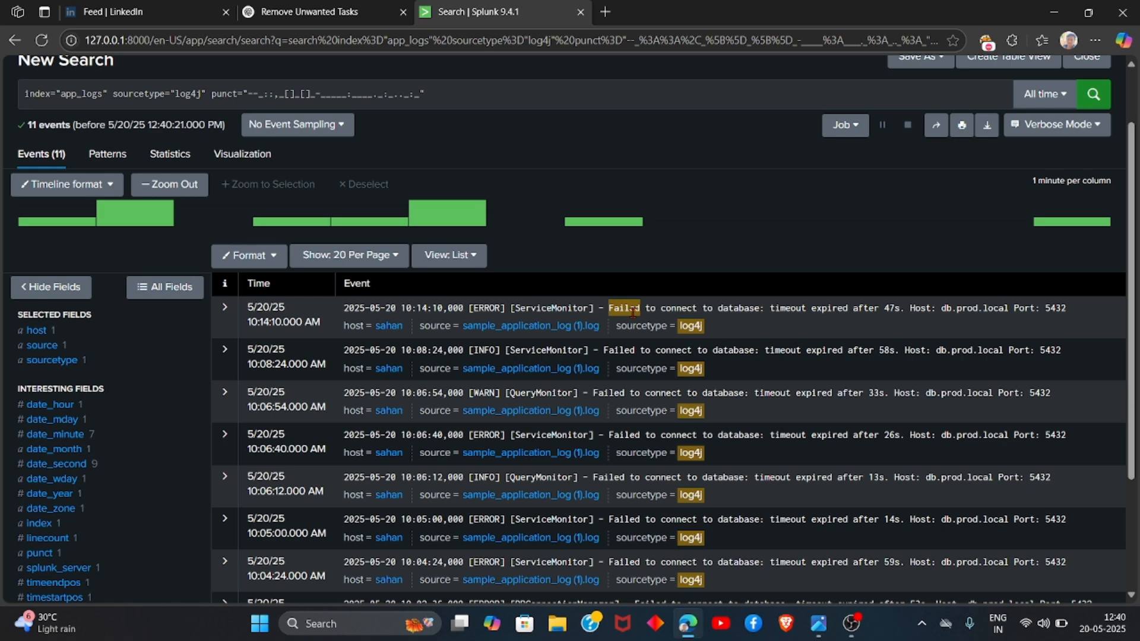
scroll(632, 311, "down", 1)
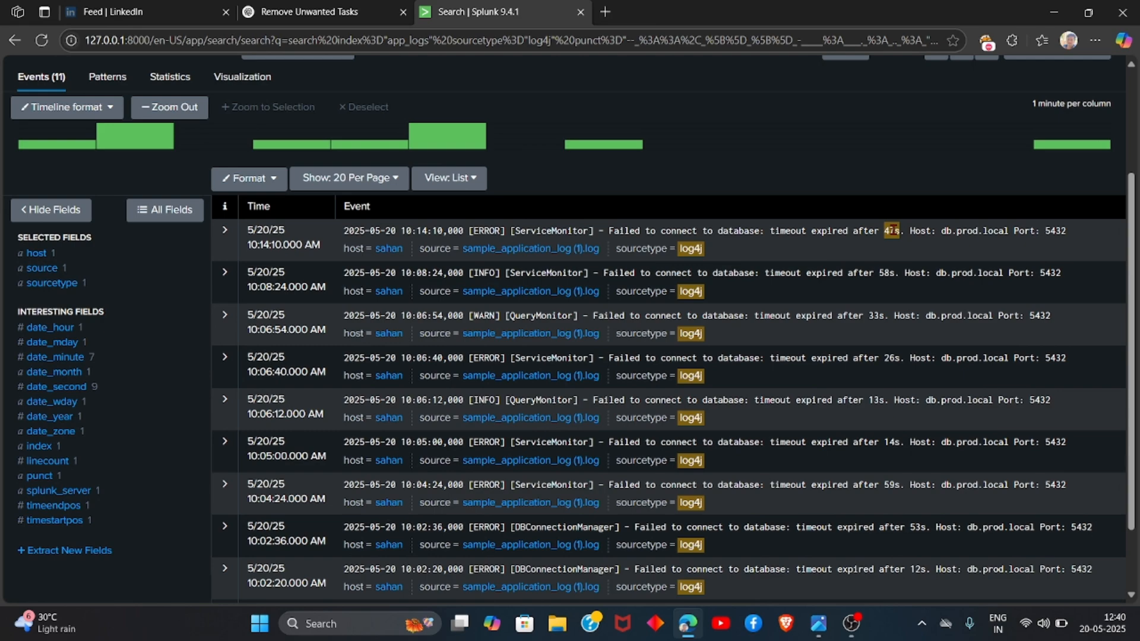
scroll(742, 375, "down", 1)
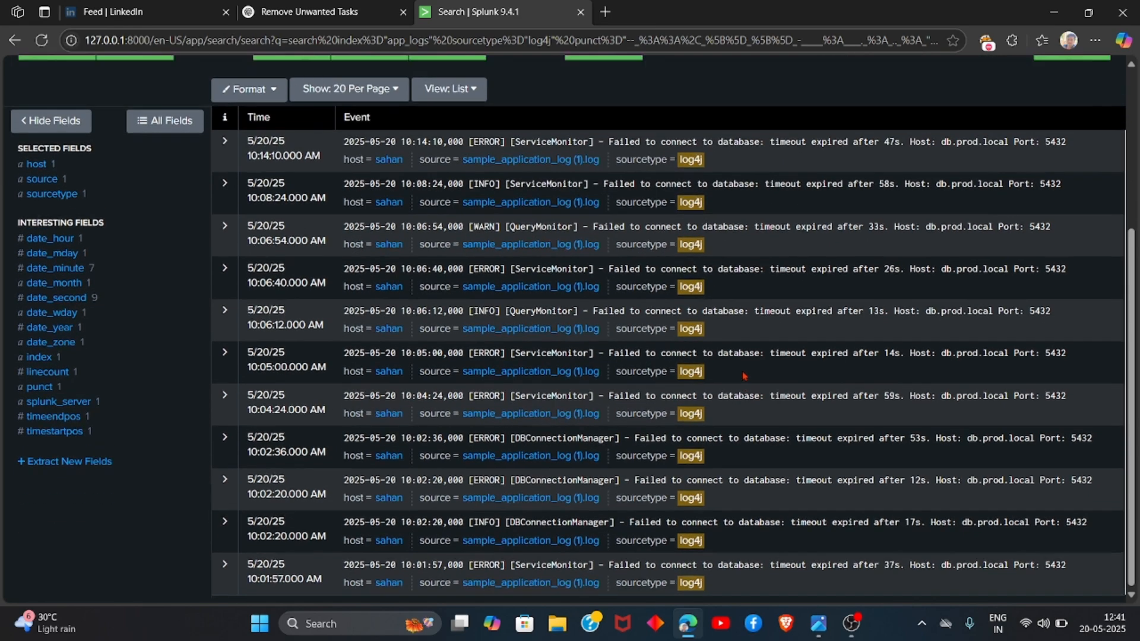
scroll(742, 372, "up", 1)
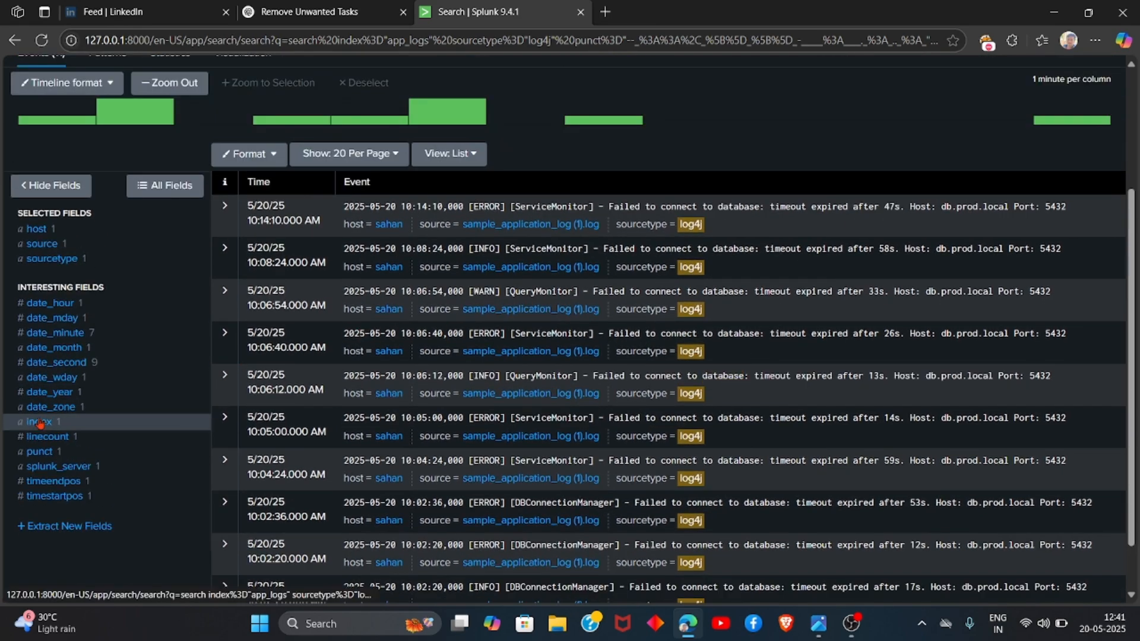
left_click(14, 40)
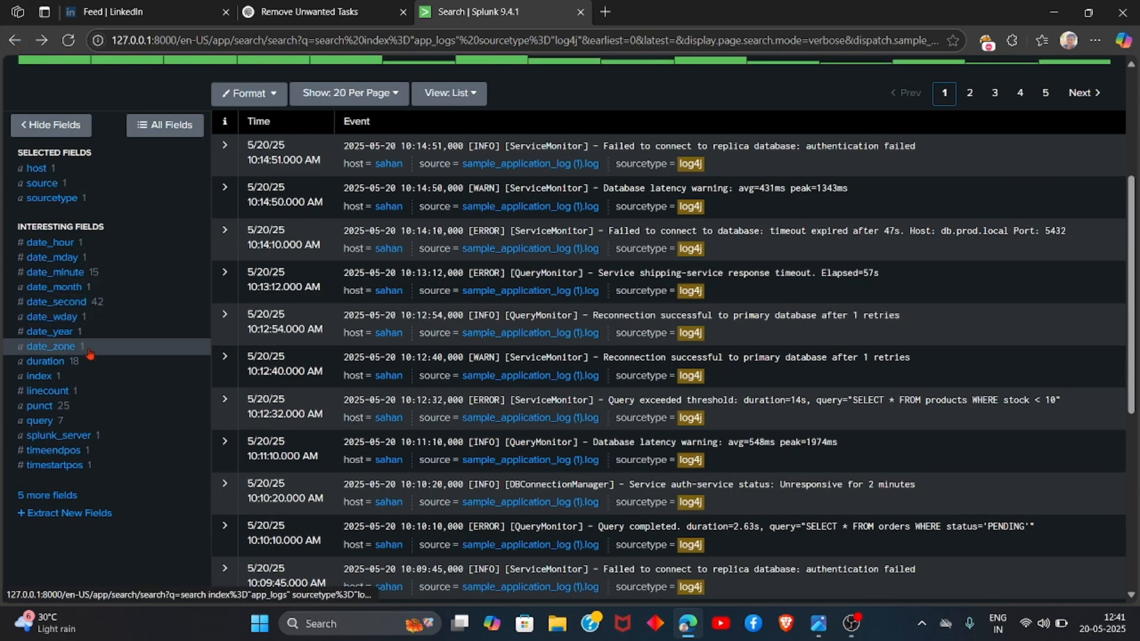
Step: Review the complete list of extracted fields in the field selection dialog, then close it
left_click(65, 497)
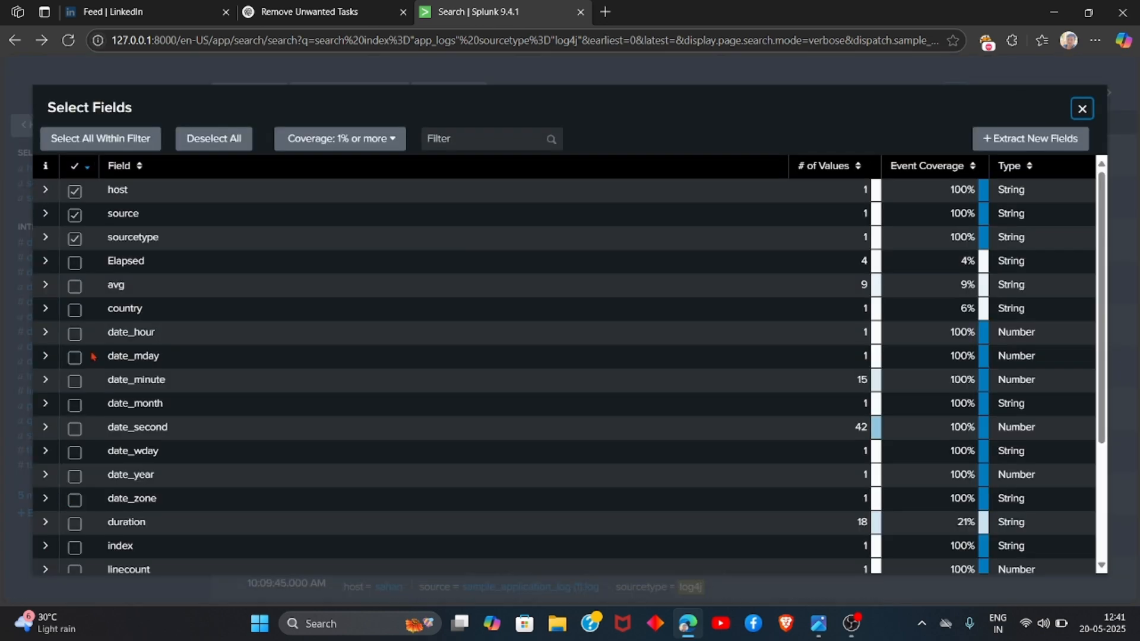
scroll(93, 356, "down", 3)
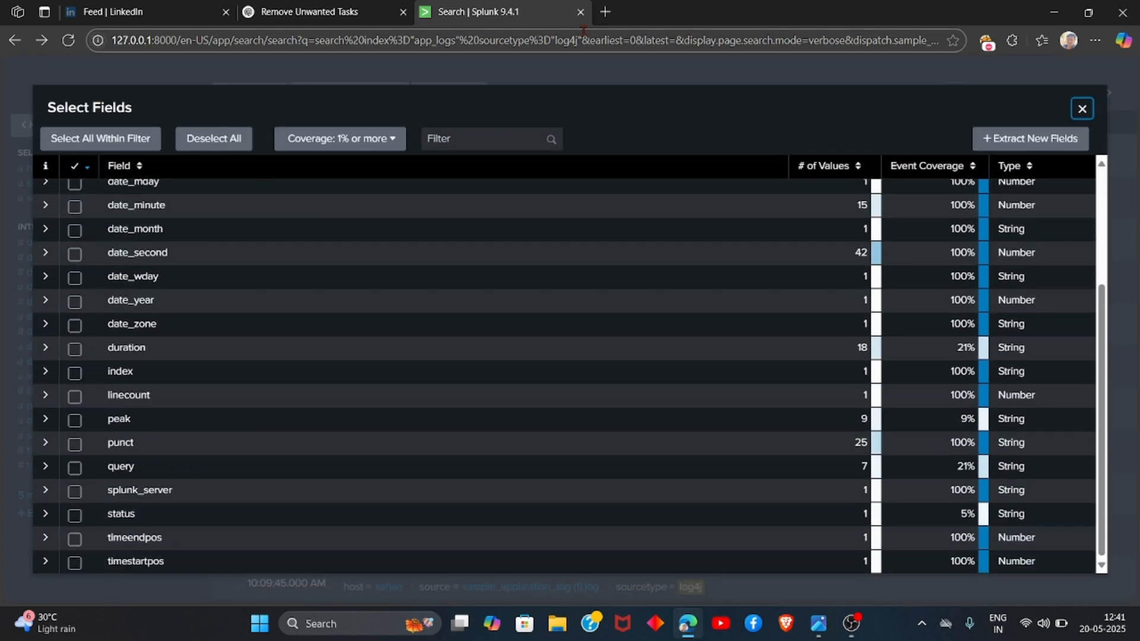
scroll(562, 276, "up", 3)
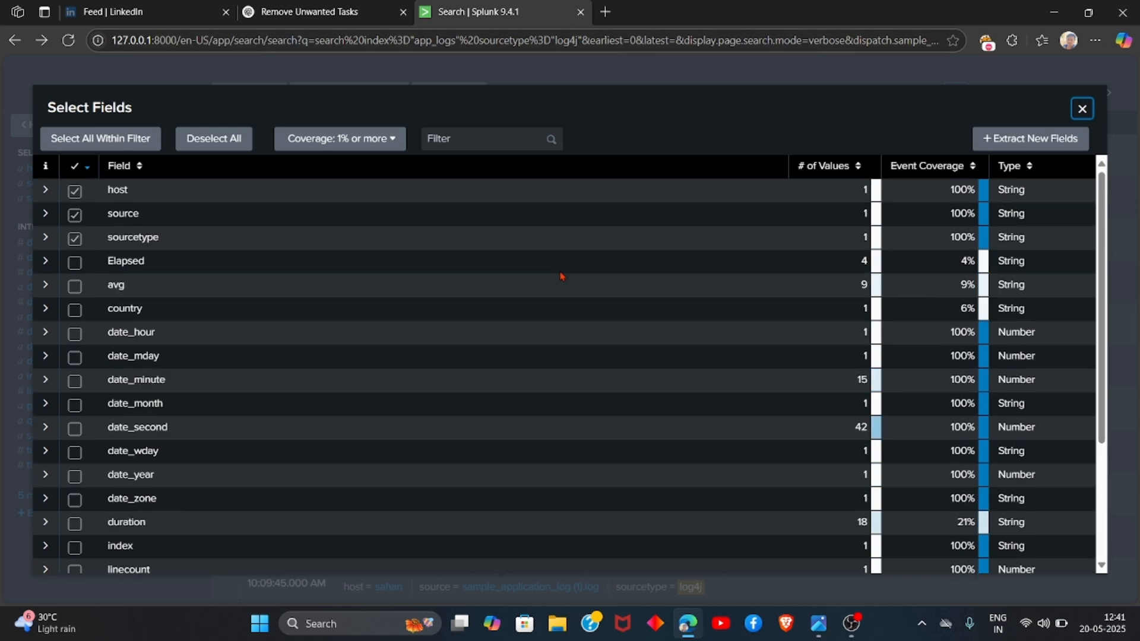
left_click(1080, 108)
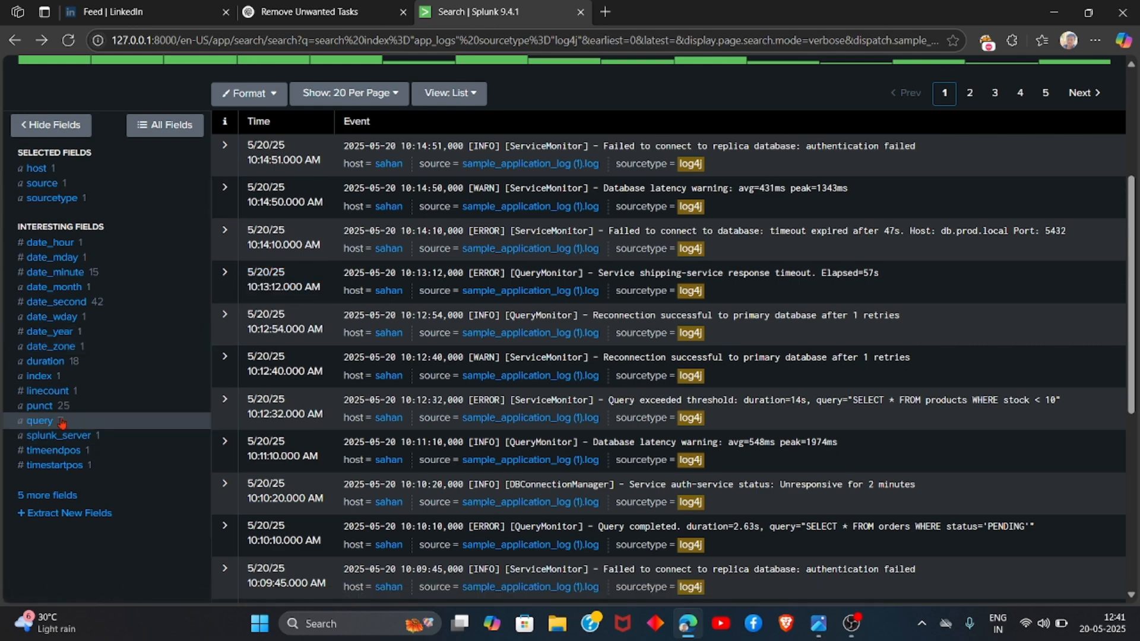
Step: Open the query field's summary to examine its values and counts, then close it
left_click(41, 421)
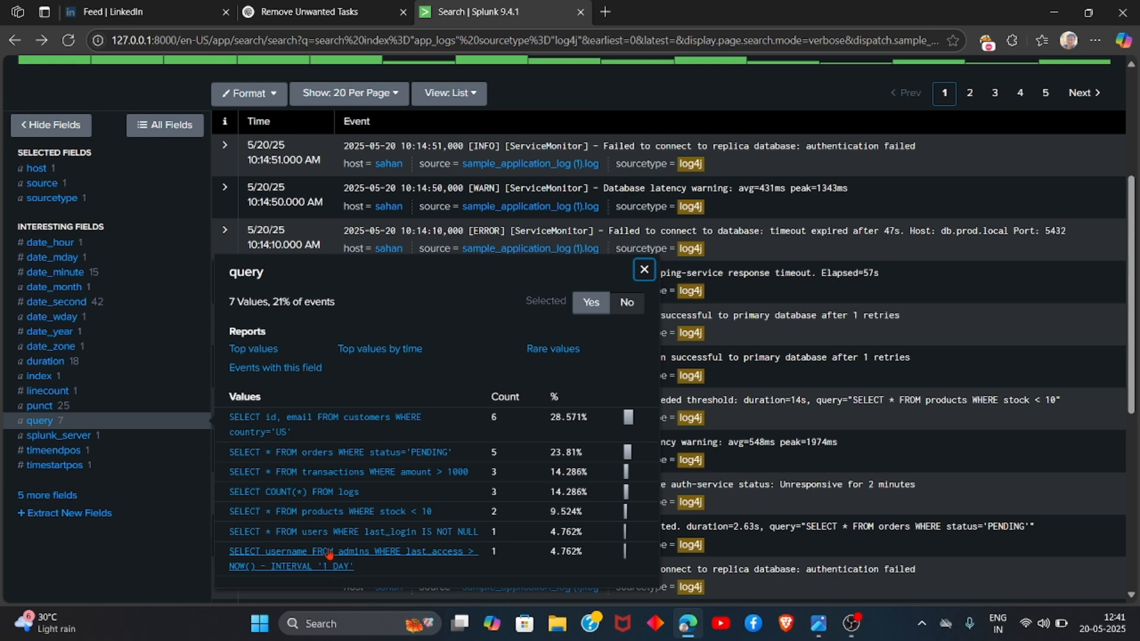
scroll(333, 552, "down", 2)
scroll(330, 553, "up", 2)
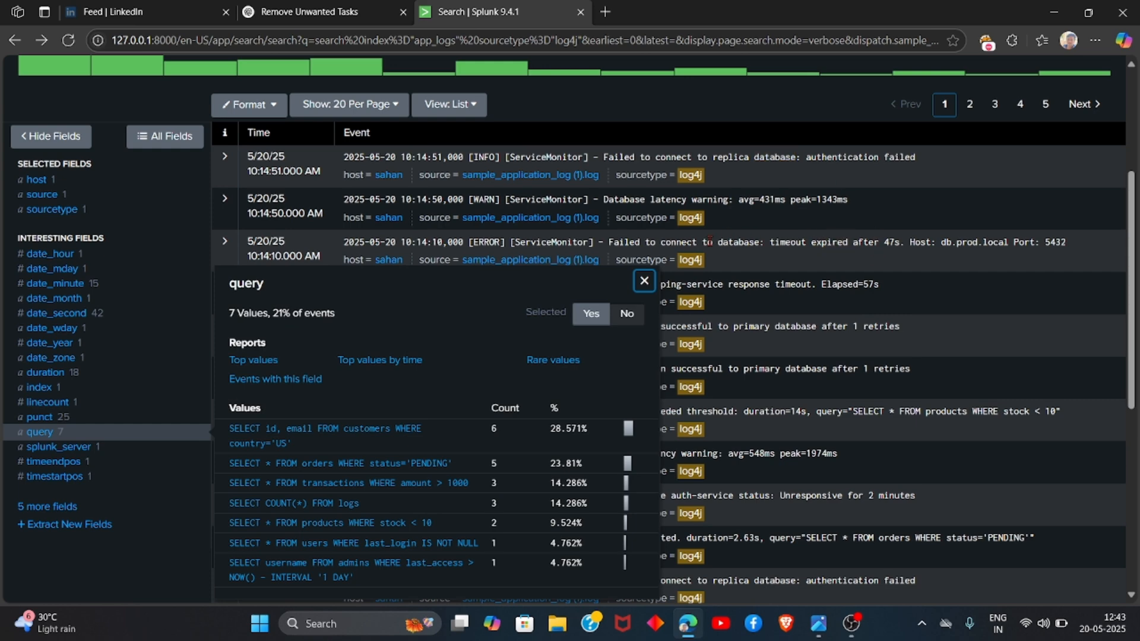
left_click(645, 280)
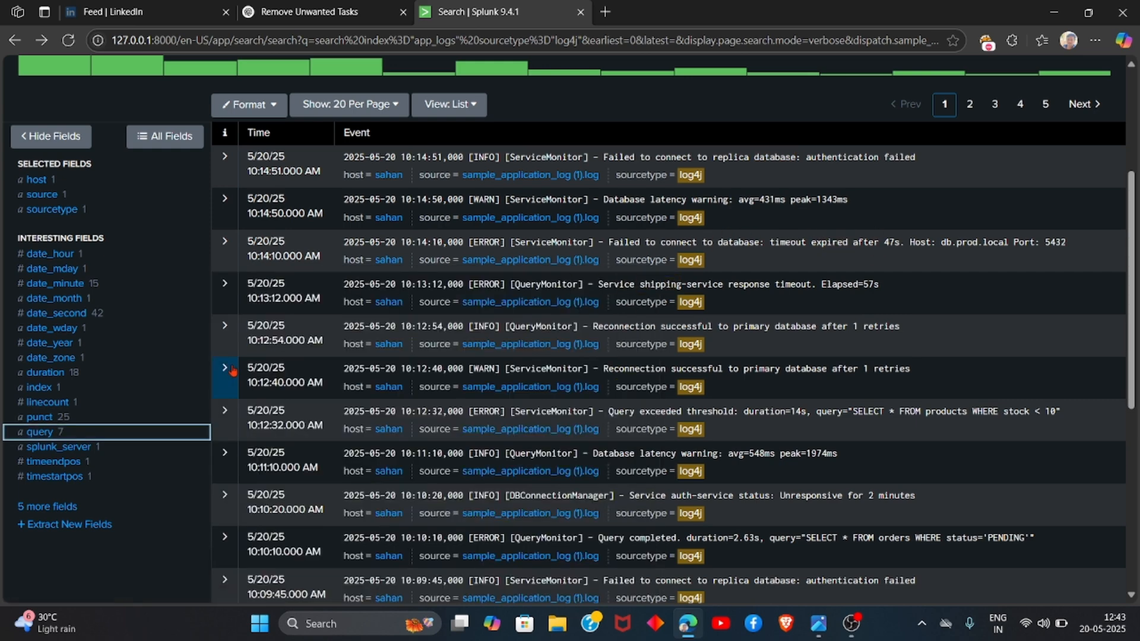
Step: Filter the events again by the most frequent punct pattern and scroll through the results
left_click(40, 437)
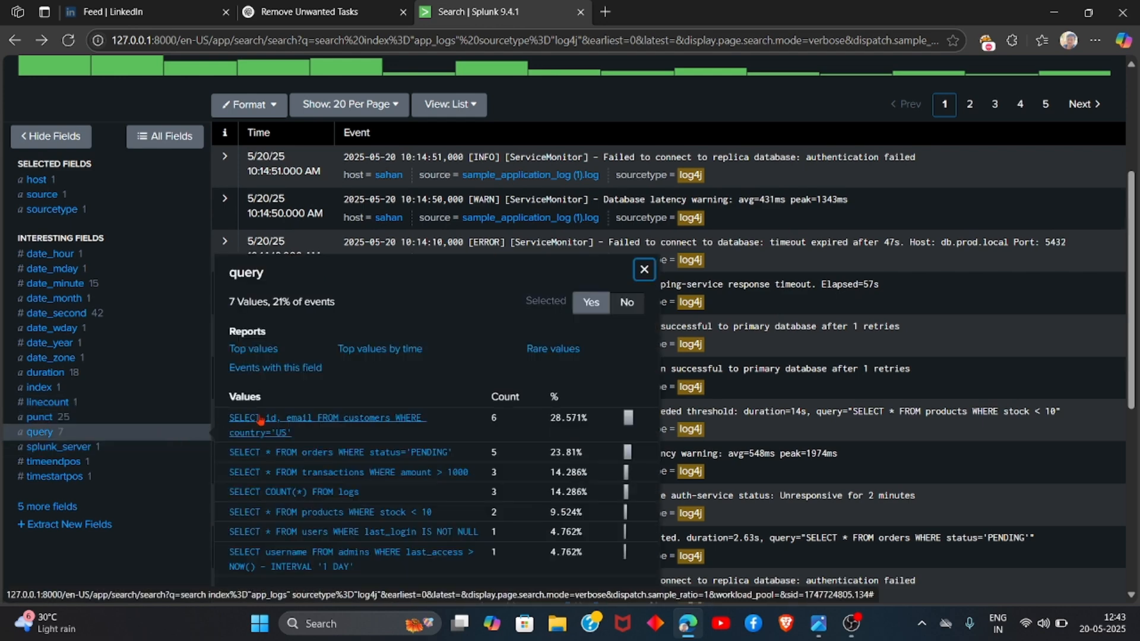
left_click(40, 418)
left_click(264, 388)
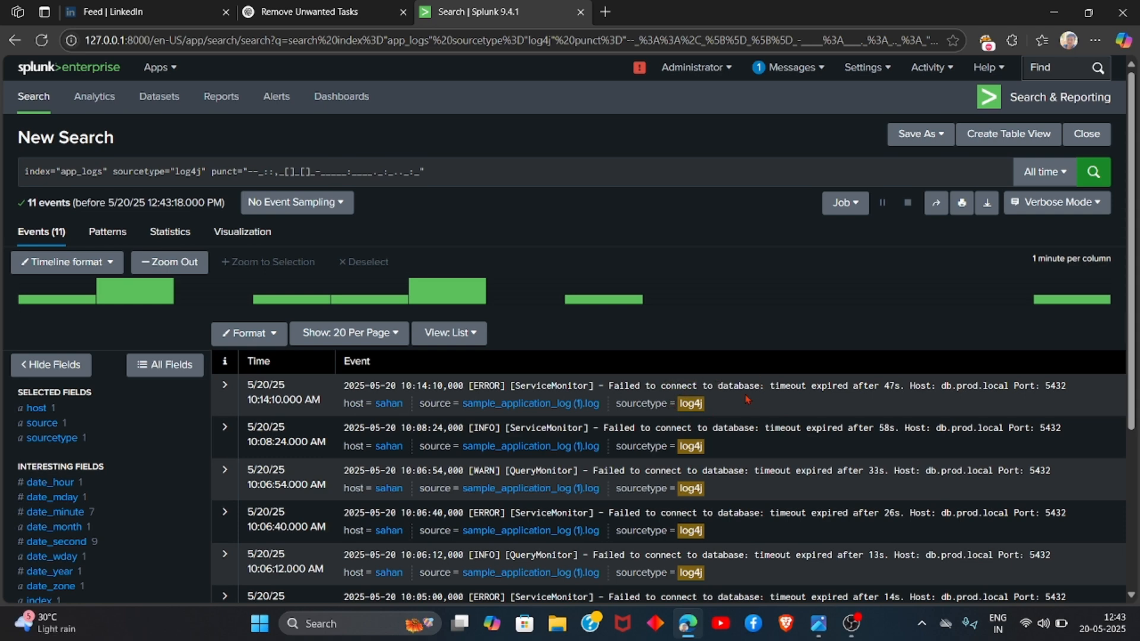
scroll(769, 402, "down", 1)
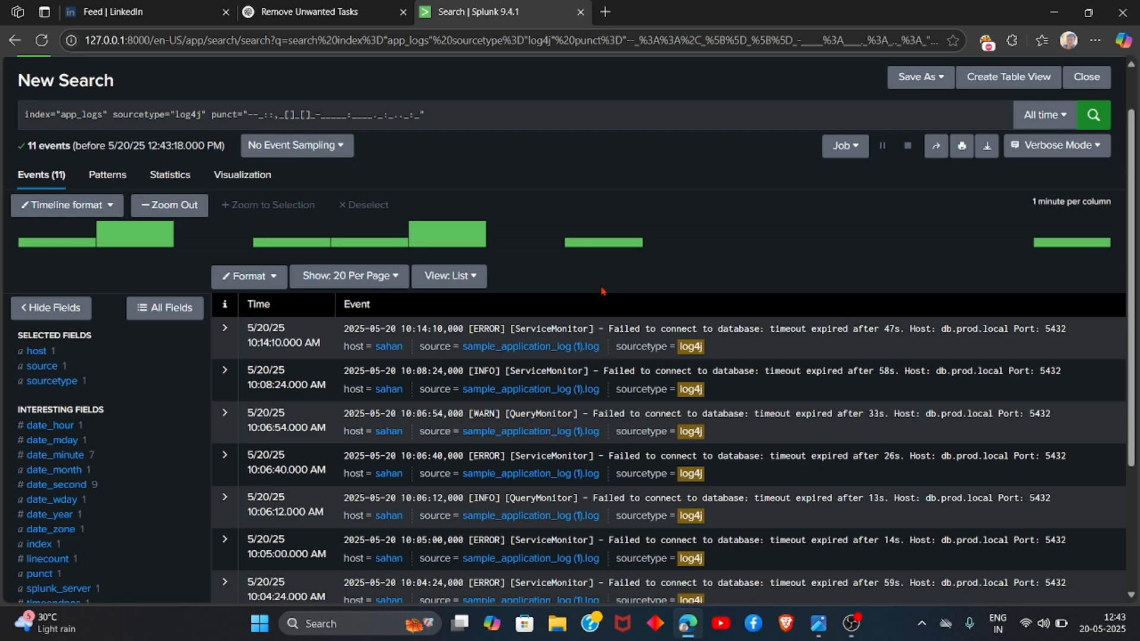
scroll(601, 290, "down", 2)
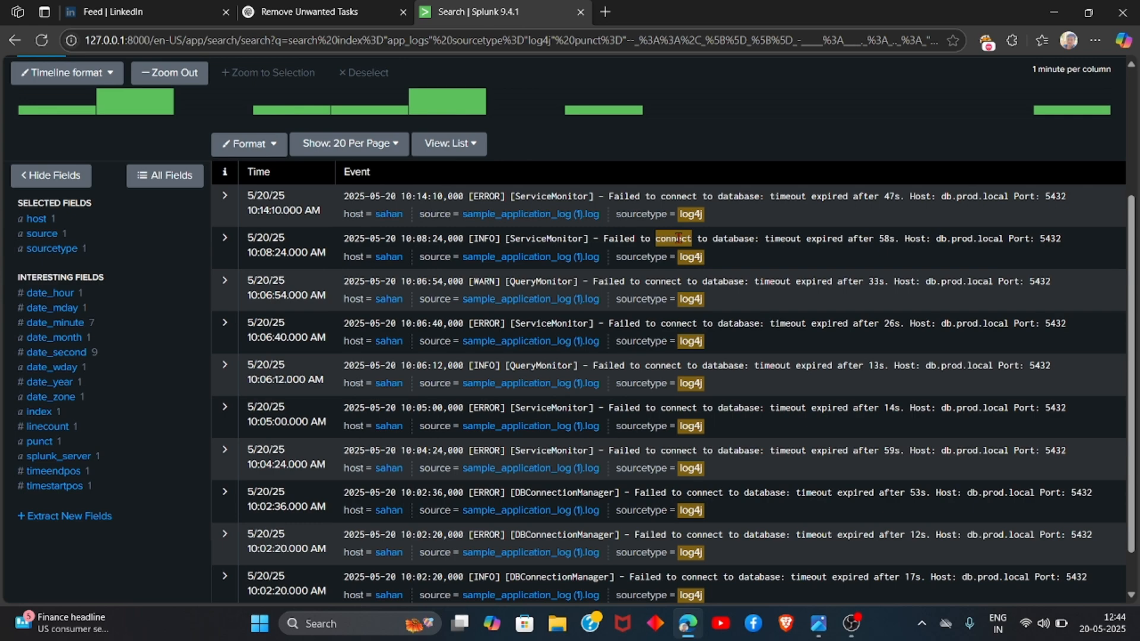
scroll(678, 238, "down", 1)
scroll(681, 243, "up", 4)
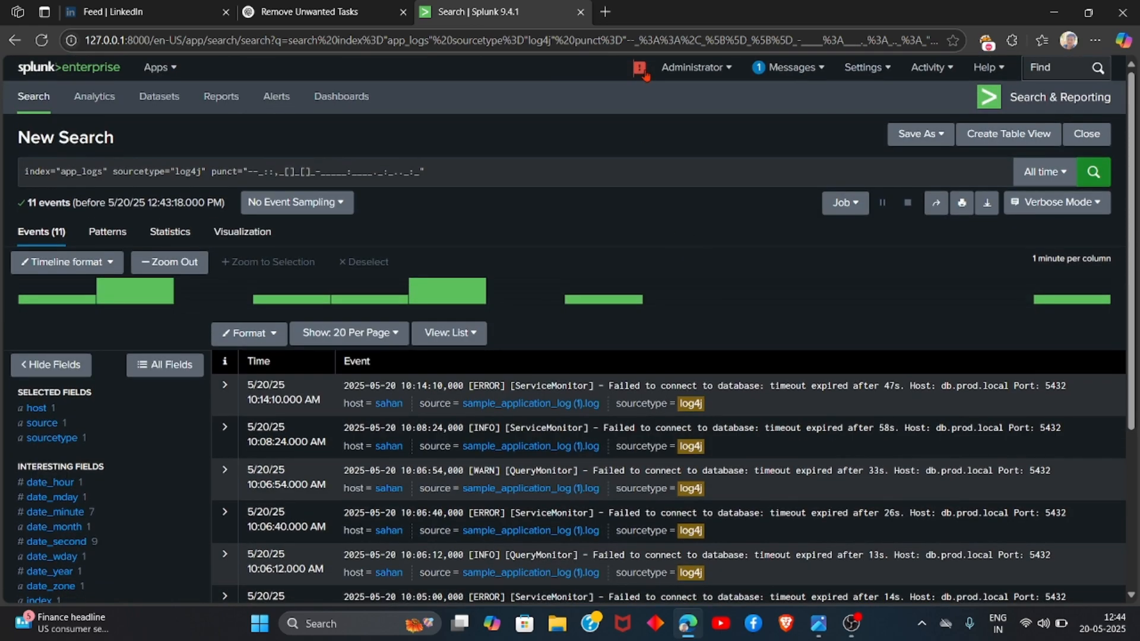
Step: Inspect the Search Lag root cause in the local deployment health report, then close it
left_click(641, 71)
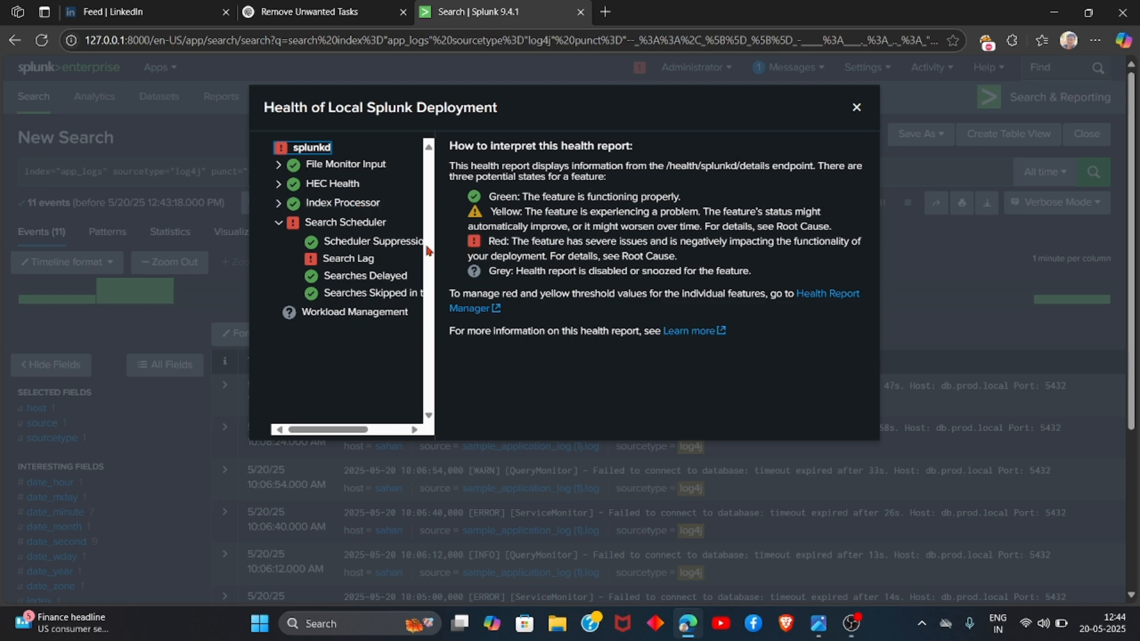
left_click(348, 258)
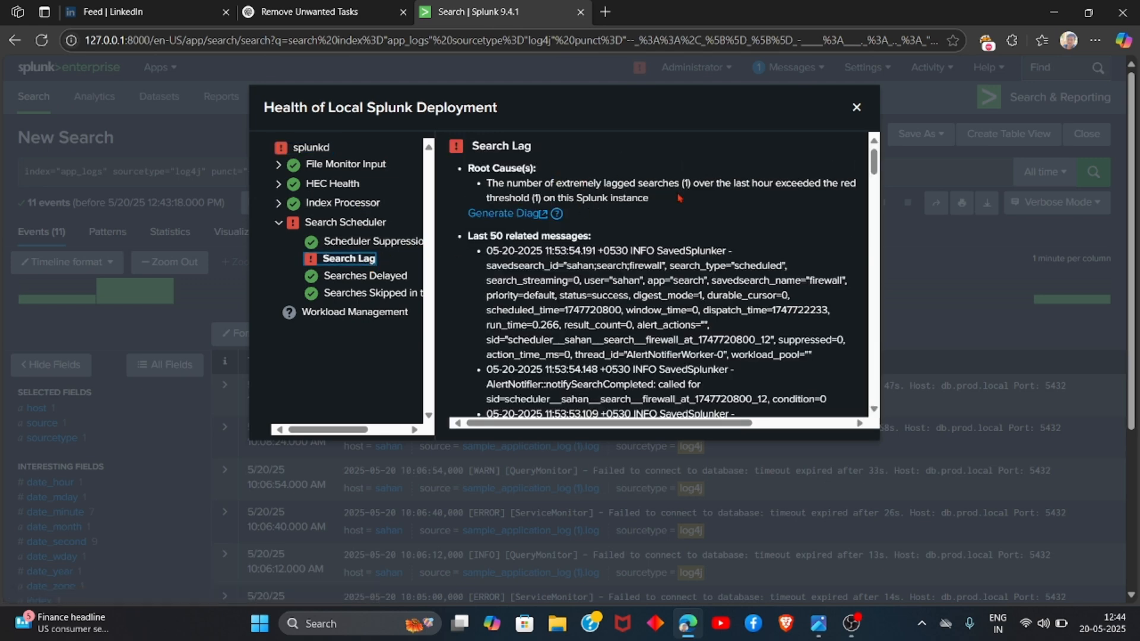
scroll(610, 324, "down", 3)
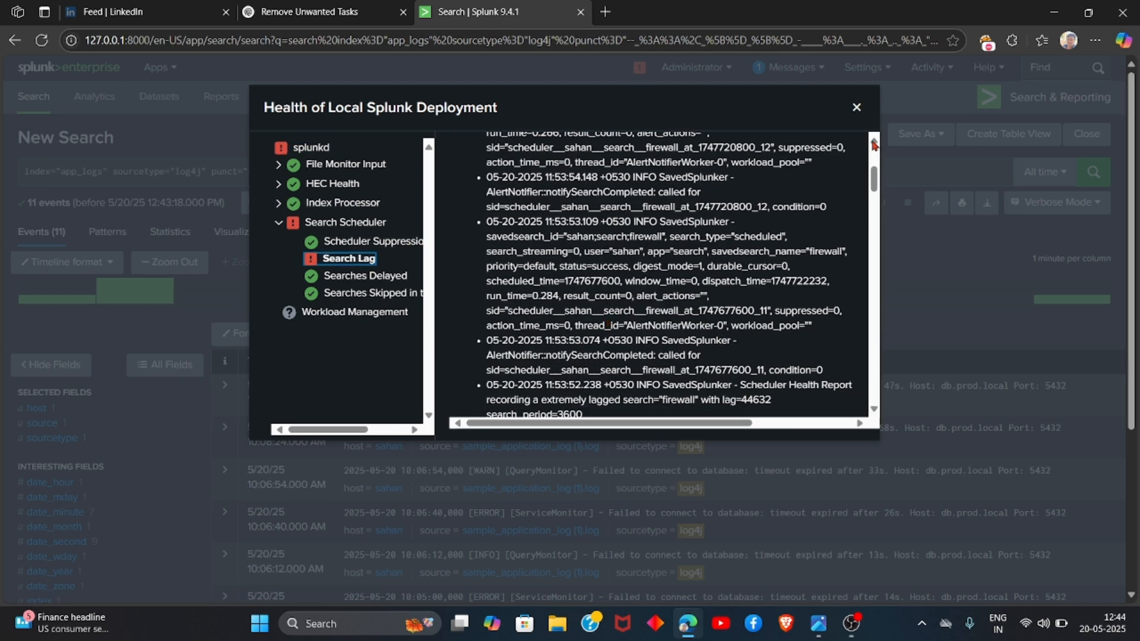
left_click(856, 109)
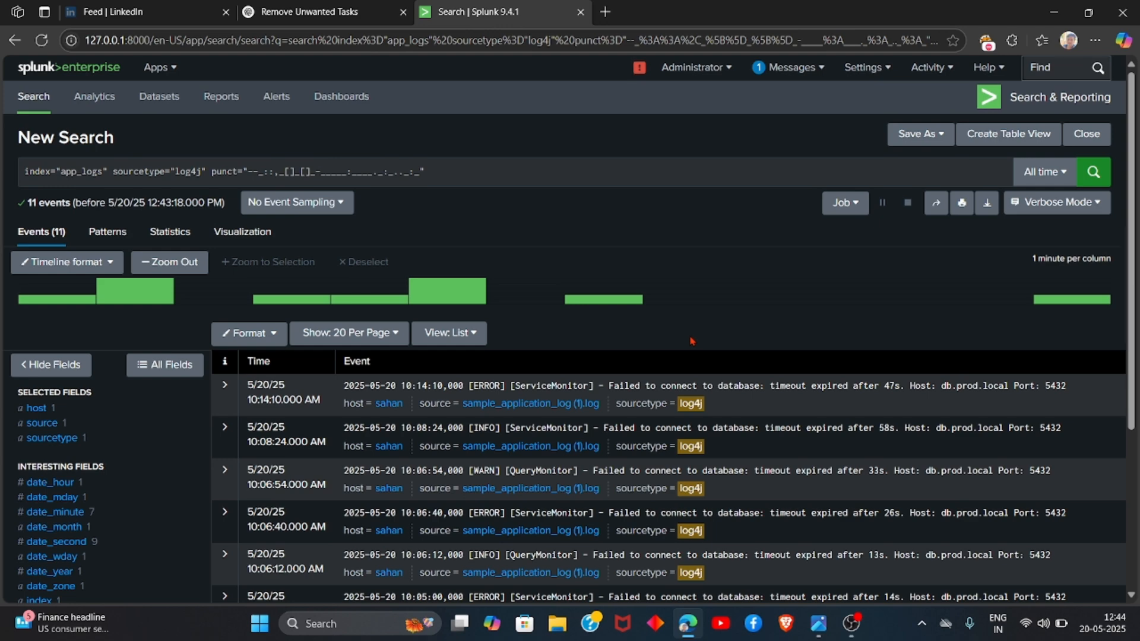
Step: Return to the unfiltered app_logs search and examine the duration field's top values
scroll(690, 341, "down", 3)
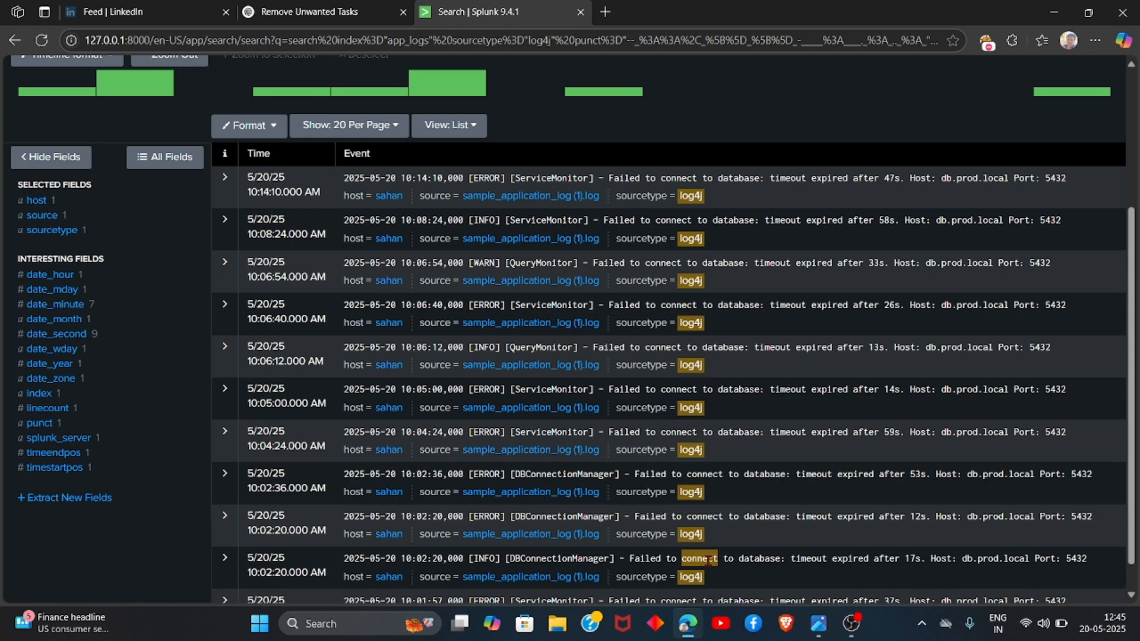
scroll(710, 559, "up", 3)
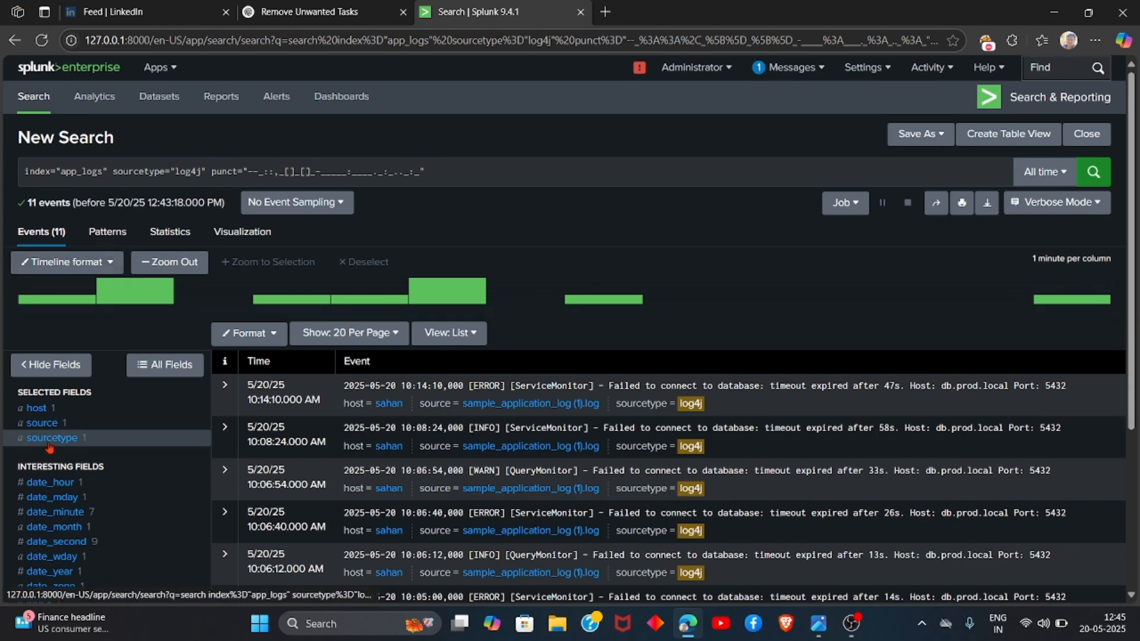
left_click(12, 39)
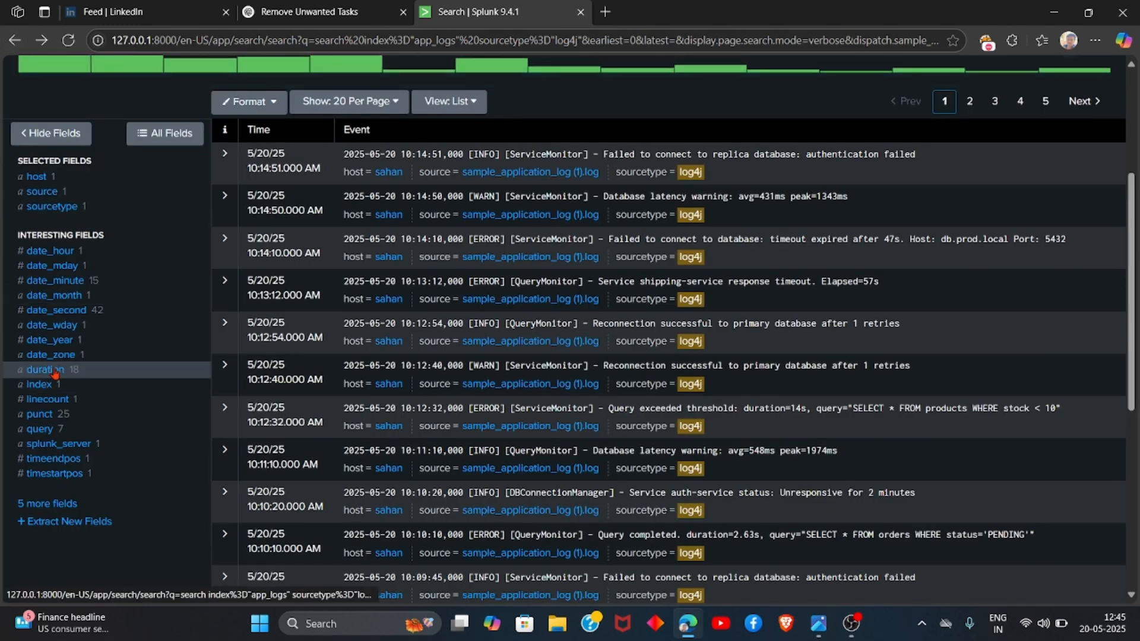
left_click(46, 370)
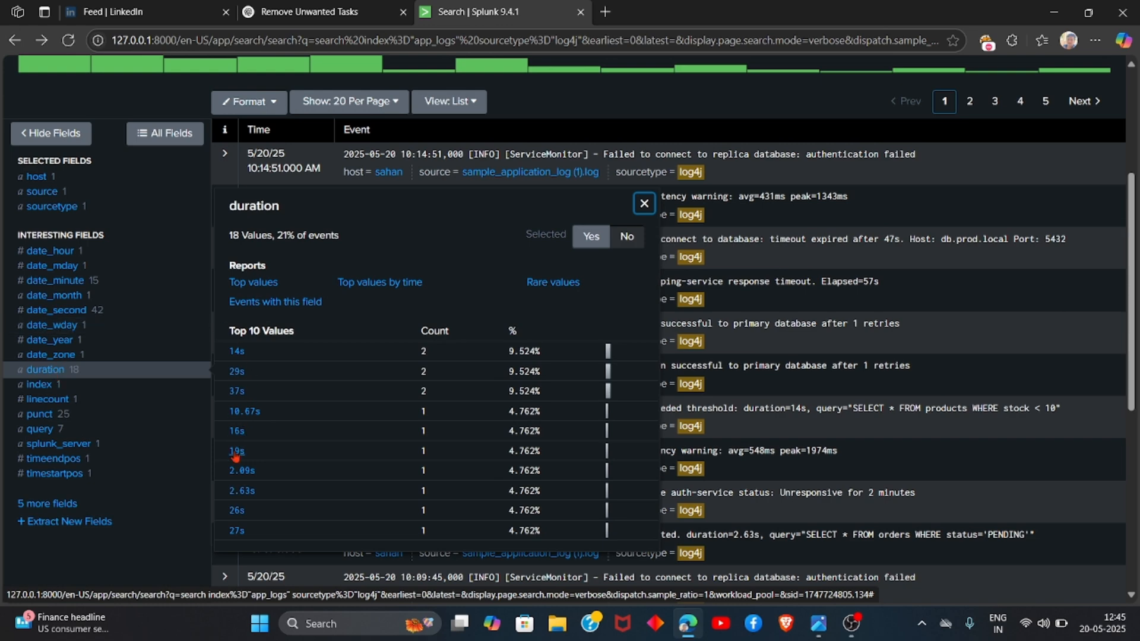
scroll(235, 456, "down", 1)
scroll(236, 456, "up", 2)
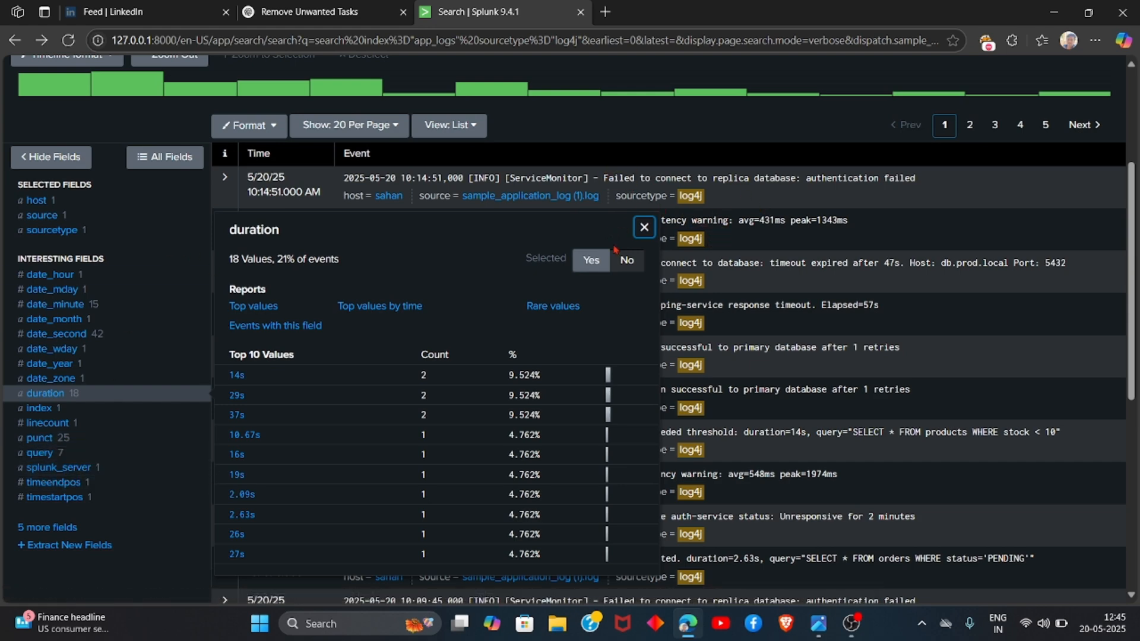
left_click(644, 227)
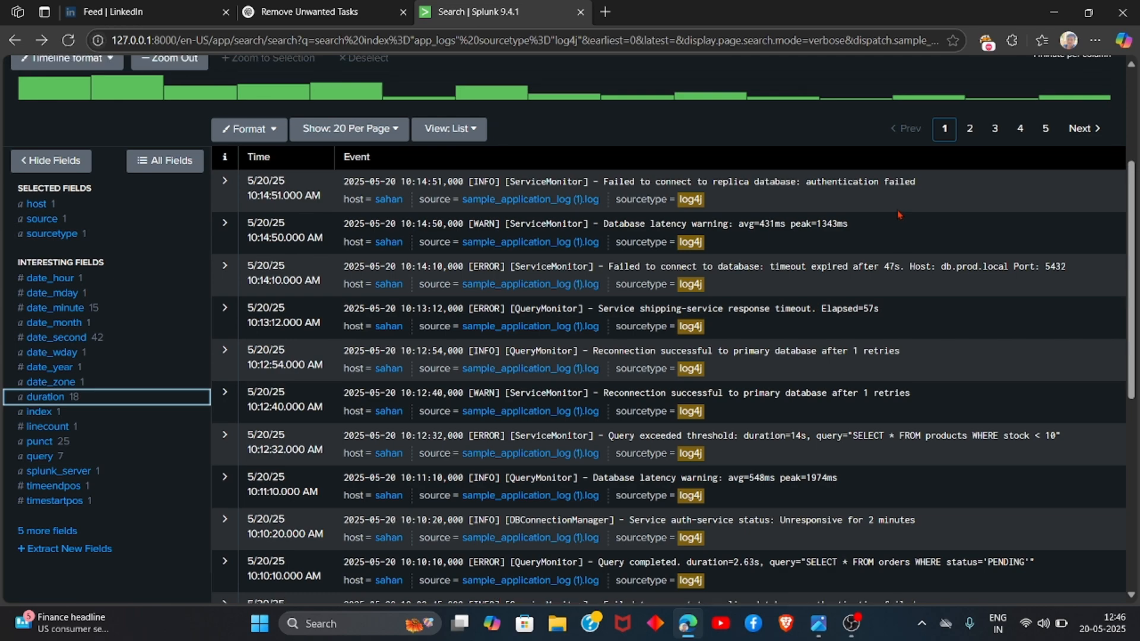
Step: Start saving the current search as an alert and title it db_resource
scroll(898, 215, "up", 4)
left_click(924, 135)
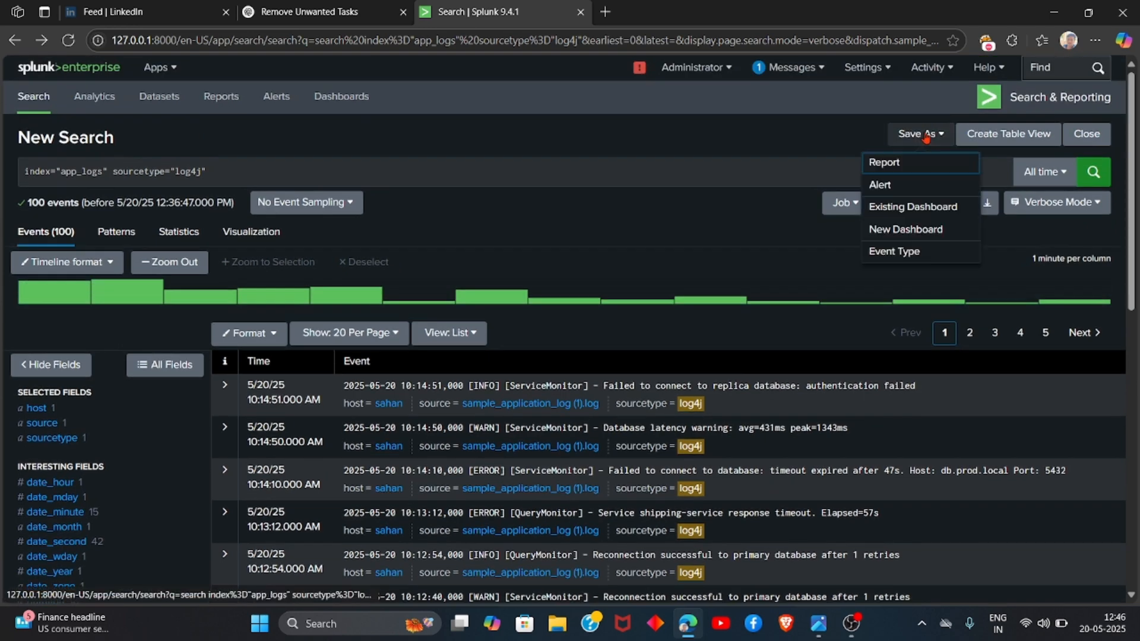
left_click(907, 185)
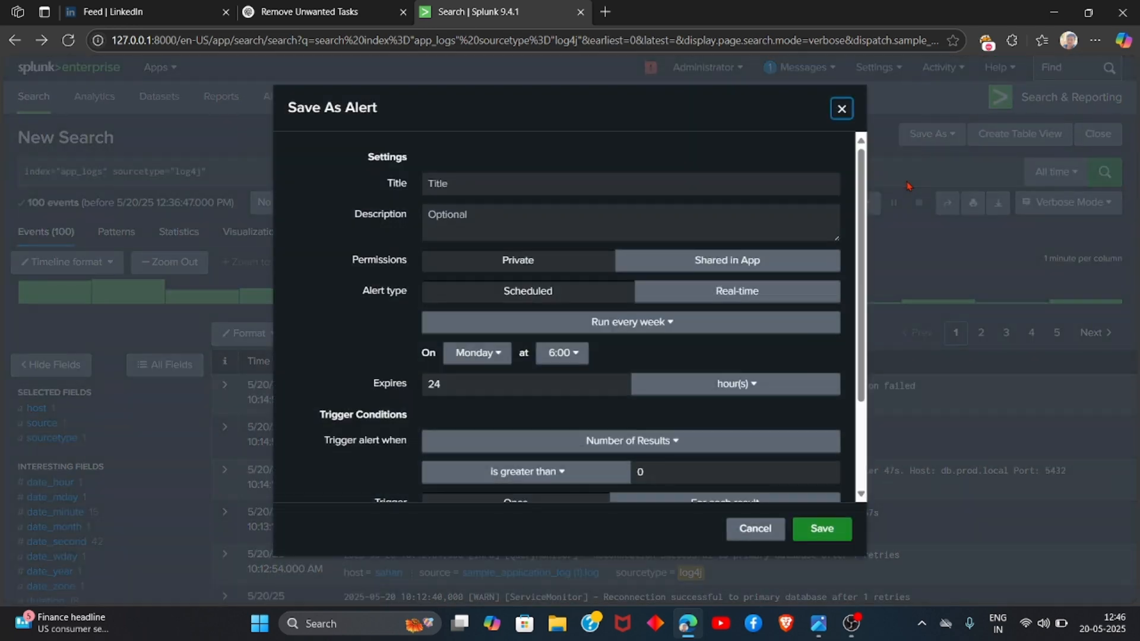
left_click(641, 188)
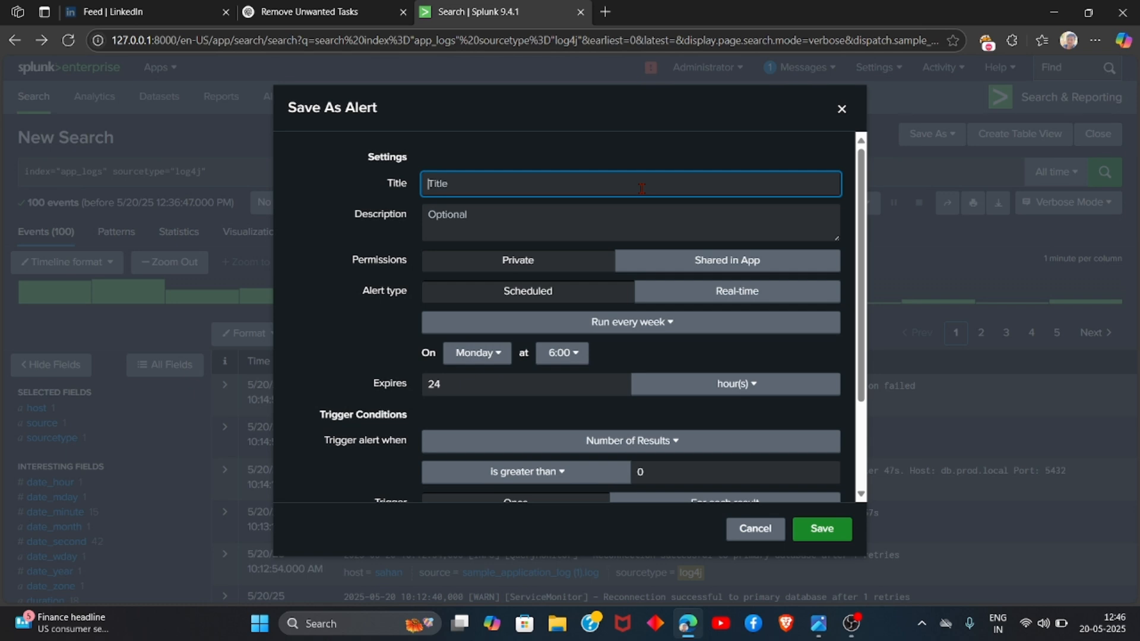
type("db_resource")
Step: Add a Send email trigger action, save the alert, and open the saved alert's details
scroll(641, 188, "down", 2)
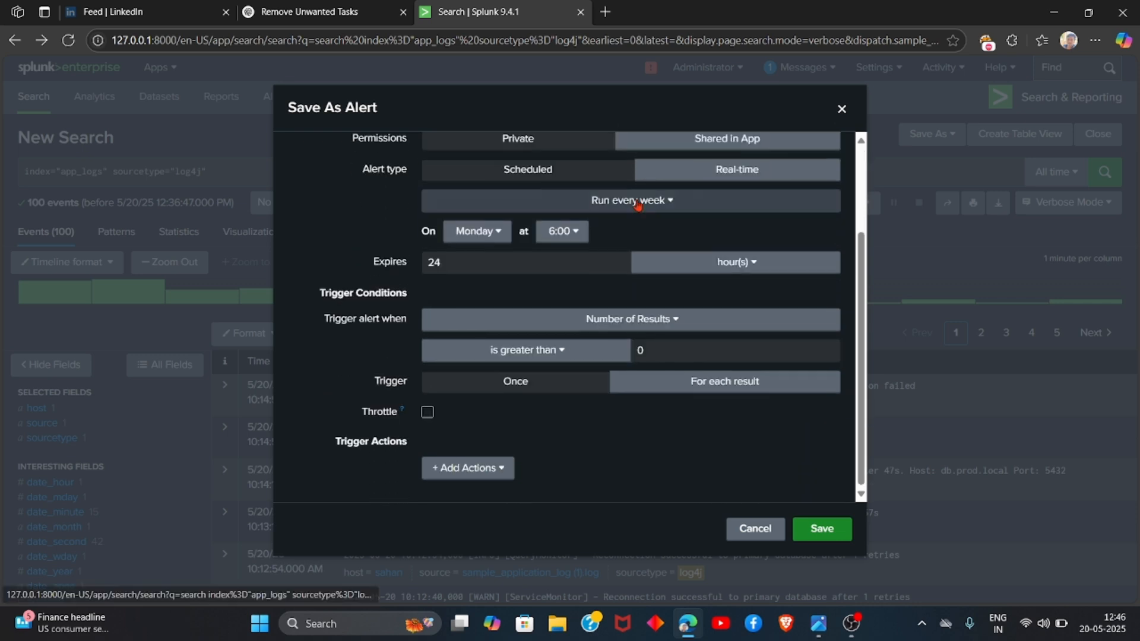
scroll(637, 205, "up", 2)
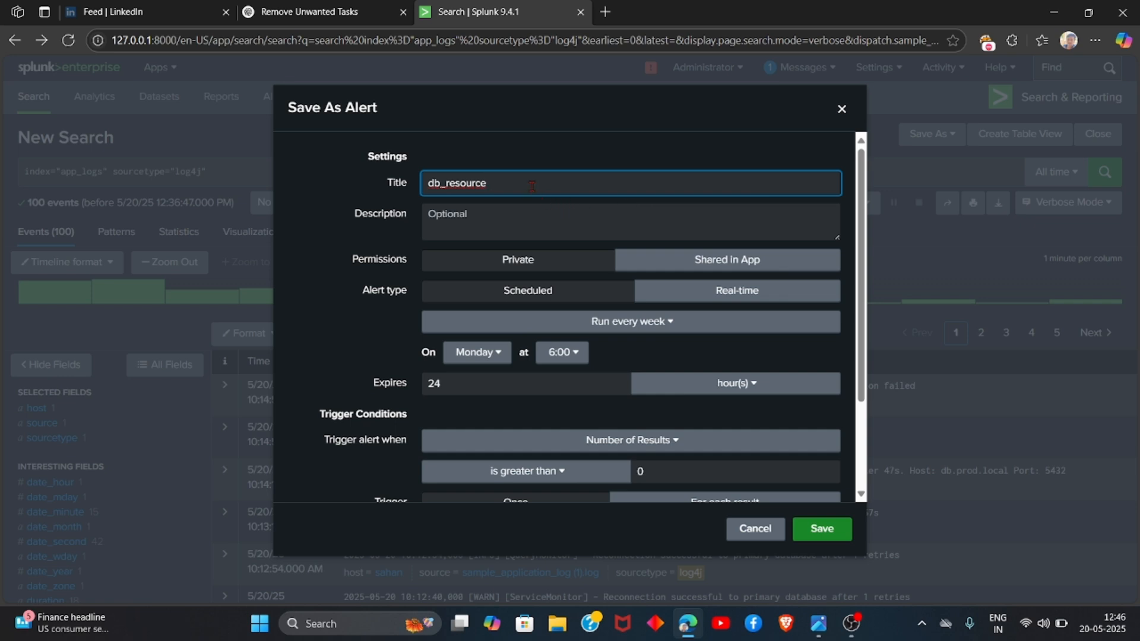
scroll(532, 187, "down", 2)
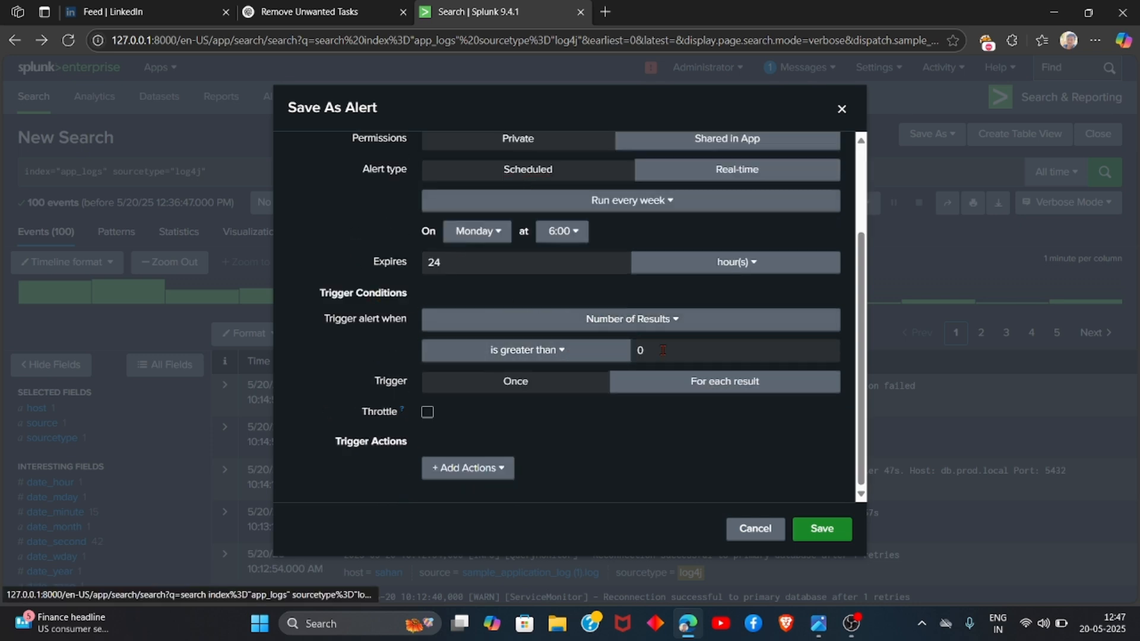
left_click(468, 468)
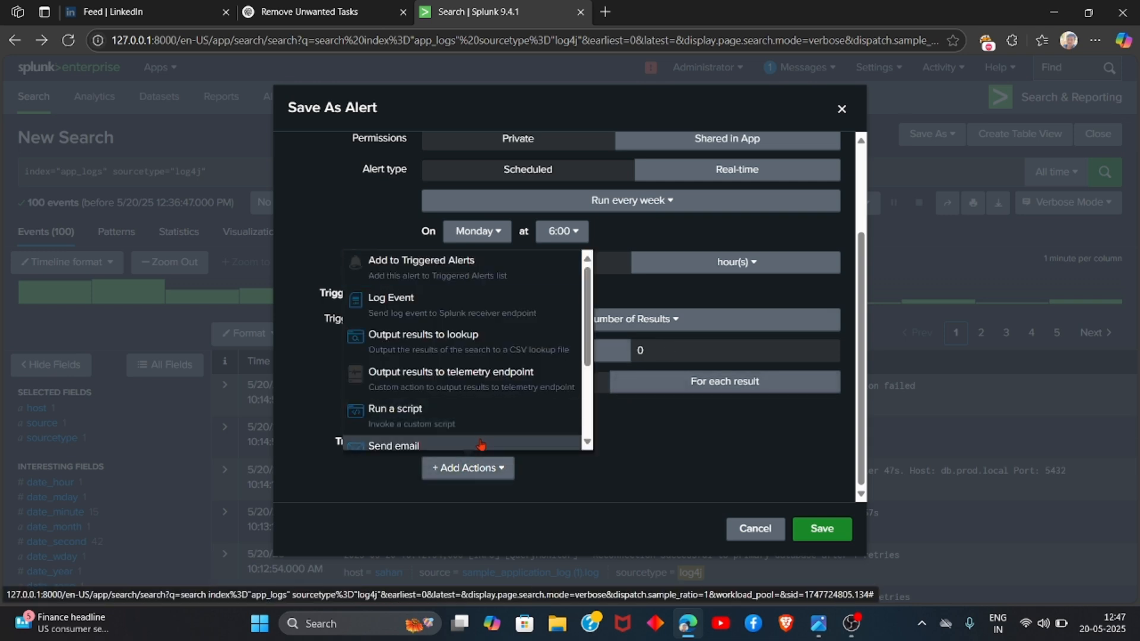
left_click(481, 445)
left_click(820, 530)
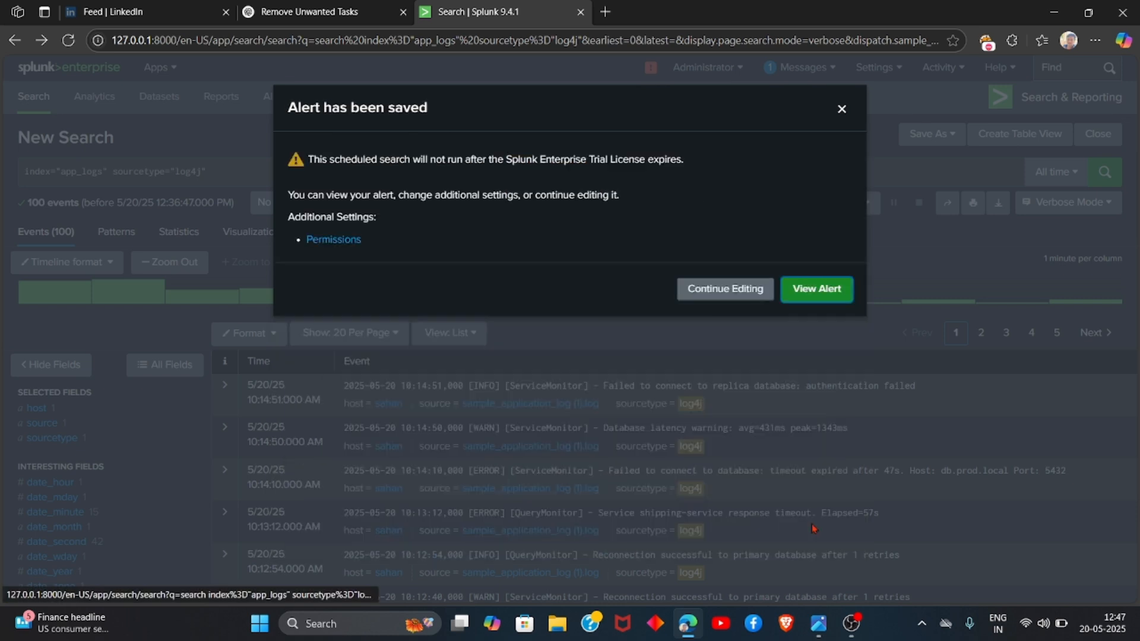
left_click(811, 295)
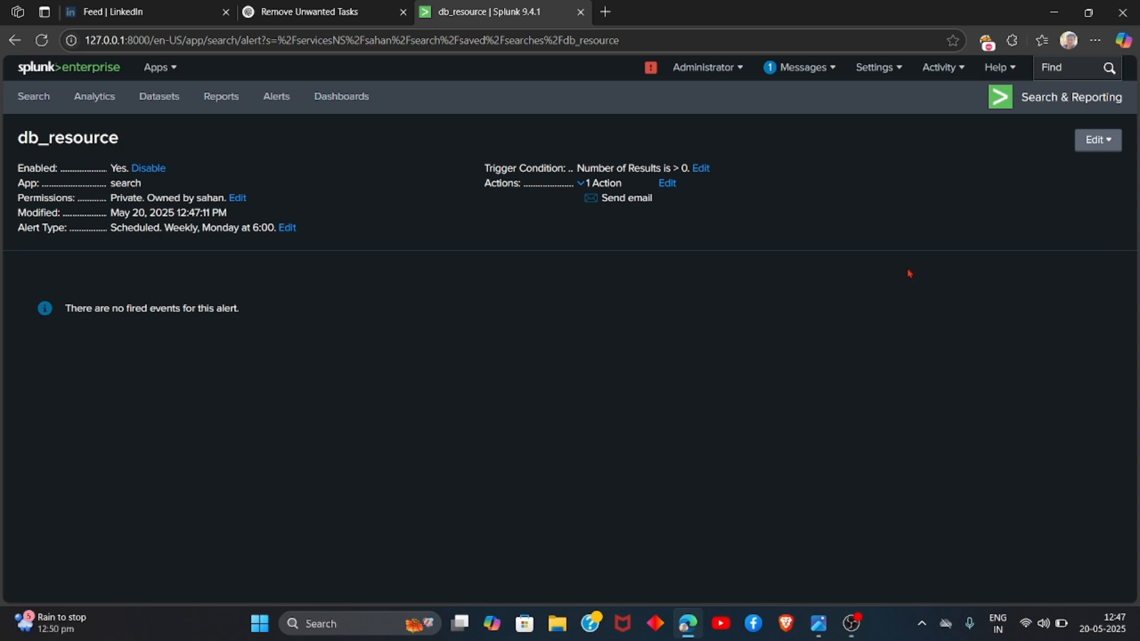
left_click(851, 623)
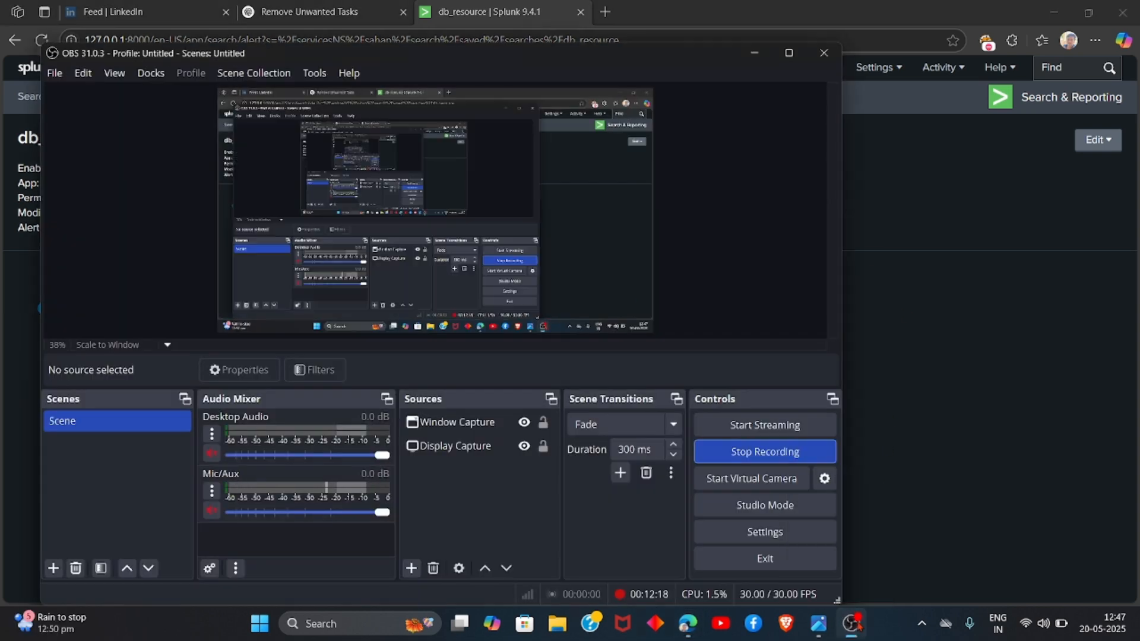